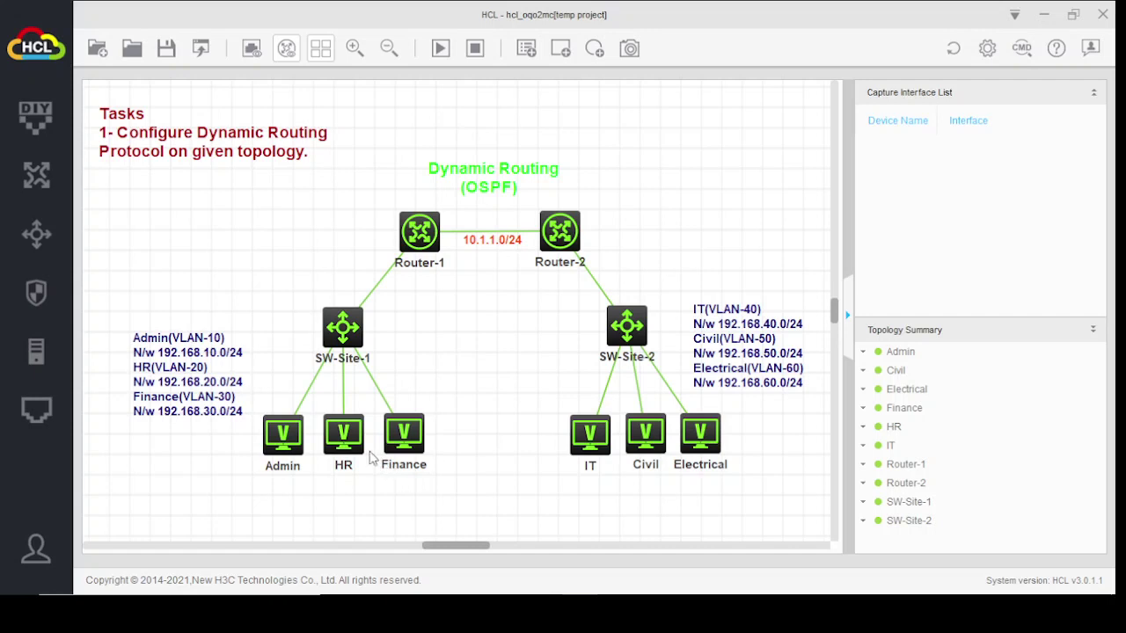
# Open the console of Router-1 from the topology and start its command-line session.
pyautogui.moveTo(350, 357)
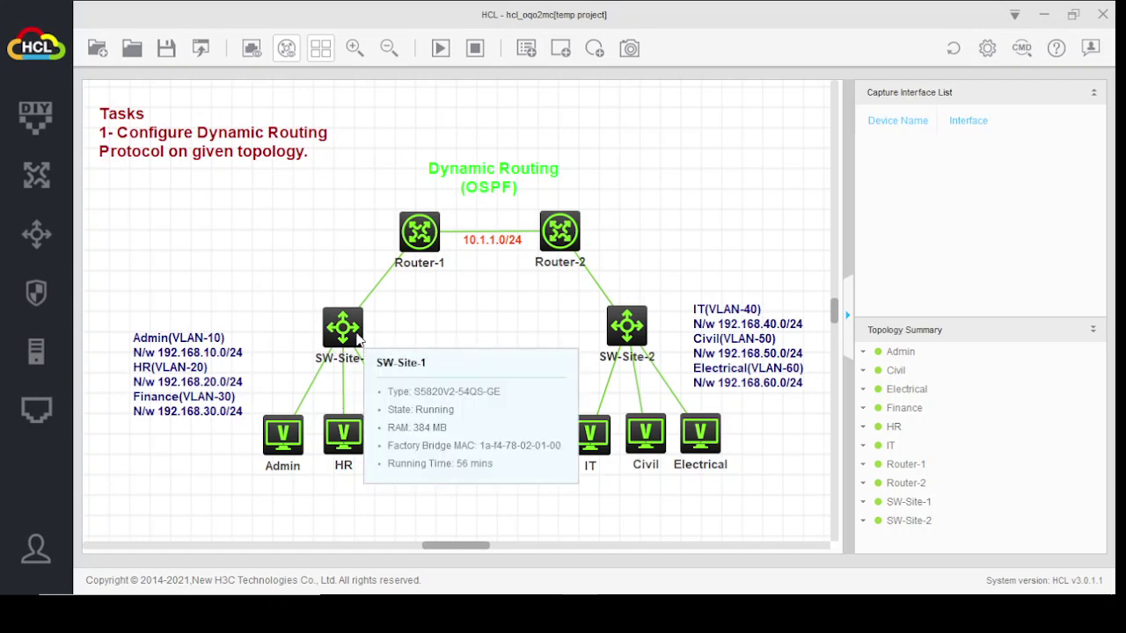
pyautogui.moveTo(421, 232)
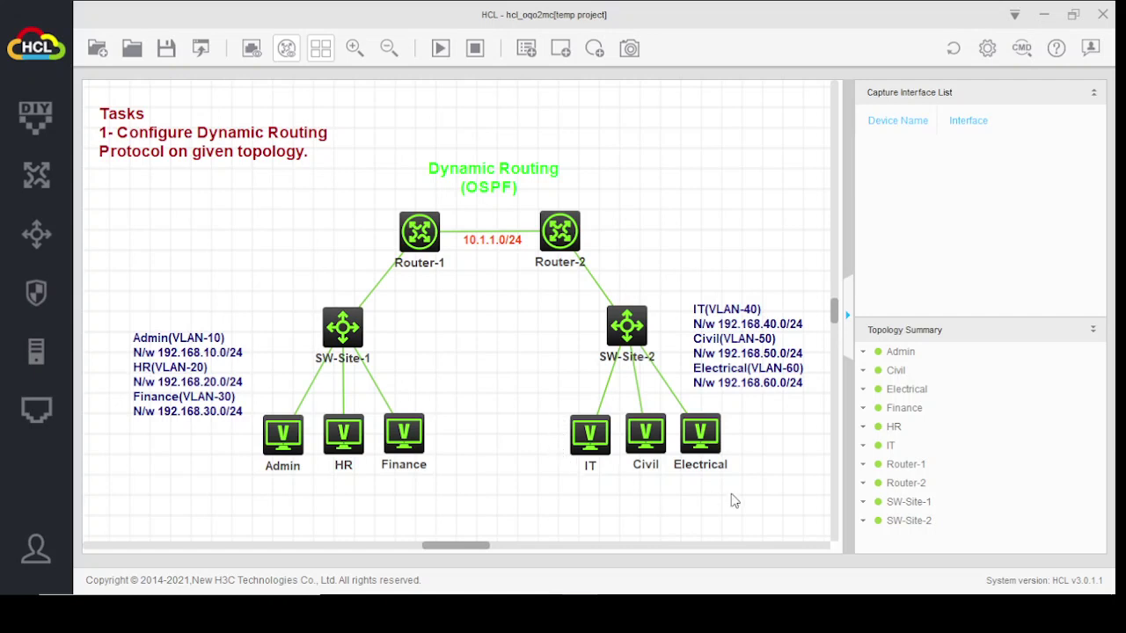
pyautogui.moveTo(624, 331)
pyautogui.moveTo(422, 228)
pyautogui.moveTo(581, 255)
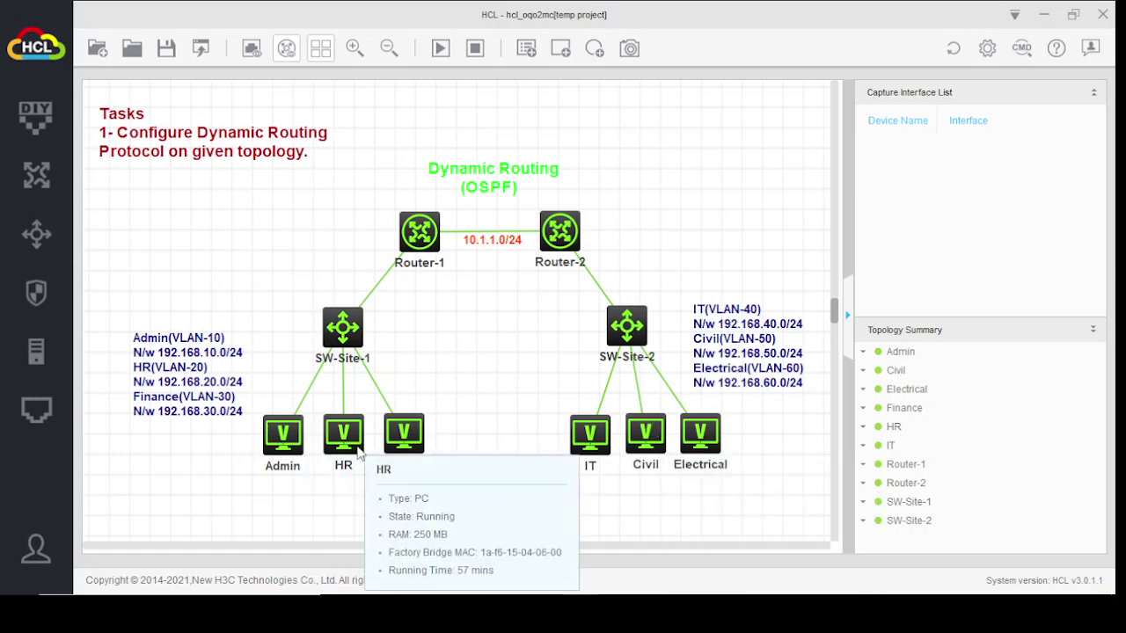
pyautogui.moveTo(387, 422)
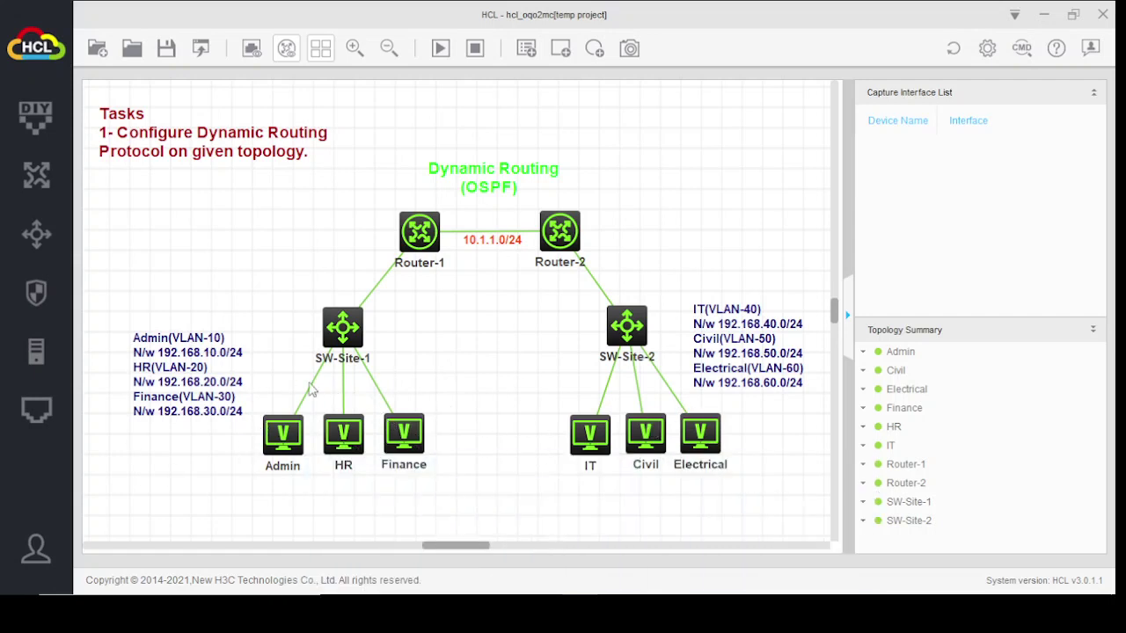
pyautogui.moveTo(410, 443)
pyautogui.click(420, 233)
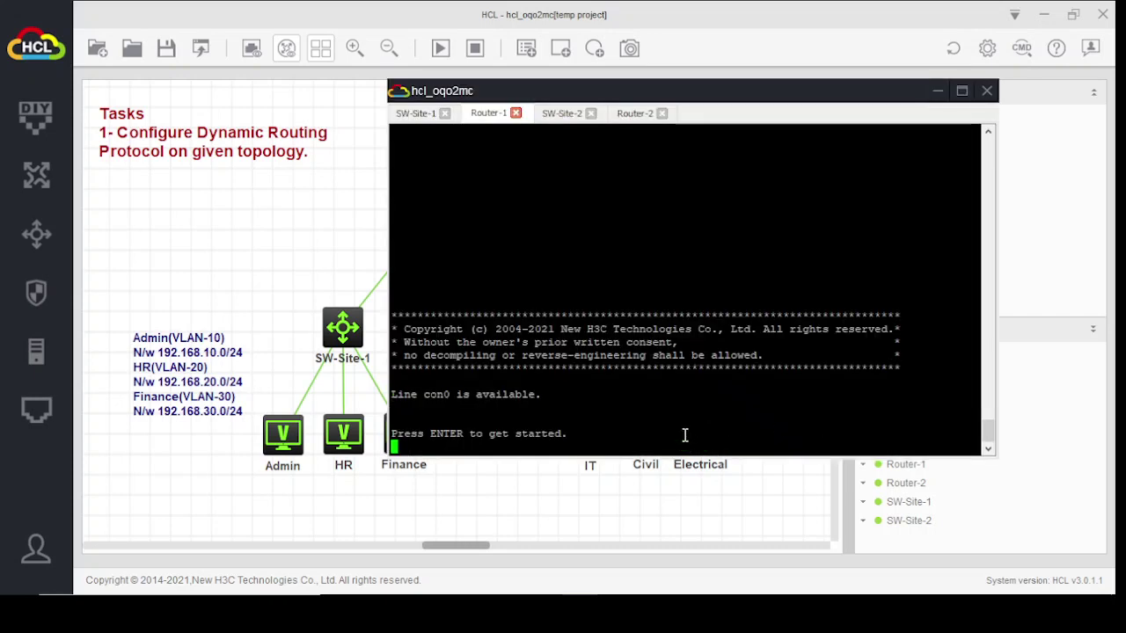
pyautogui.press('Return')
pyautogui.press('Return')
pyautogui.press('Return')
pyautogui.press('Return')
pyautogui.press('Return')
pyautogui.press('Return')
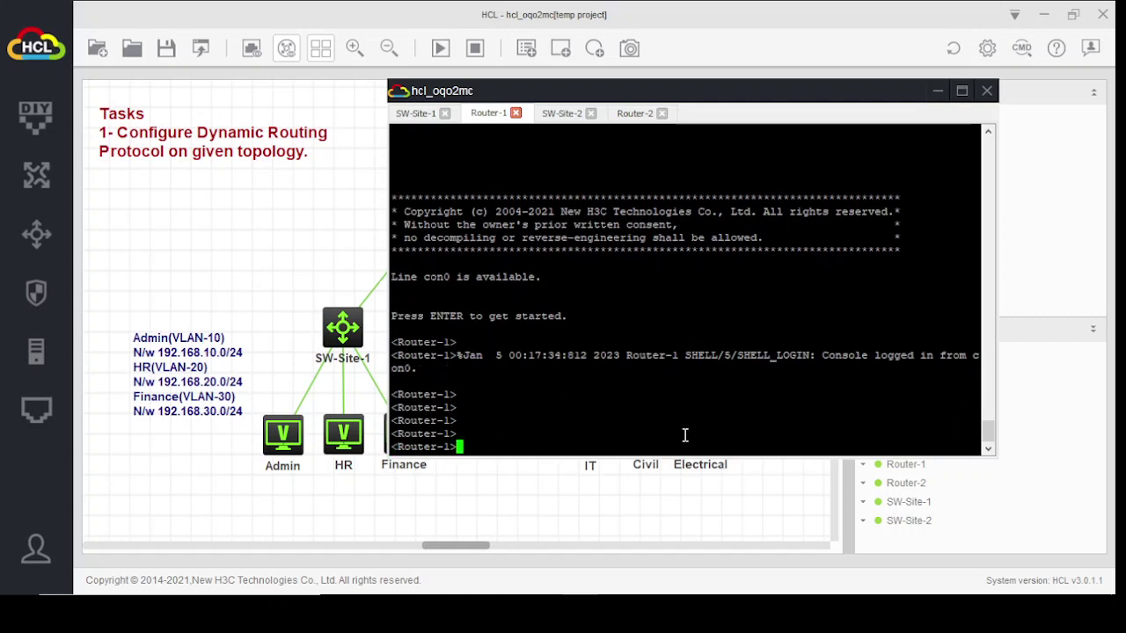
# Enter system view on Router-1 with the system-view command.
pyautogui.write('dis')
pyautogui.press('BackSpace')
pyautogui.press('BackSpace')
pyautogui.press('BackSpace')
pyautogui.write('sy')
pyautogui.press('Tab')
pyautogui.press('Return')
pyautogui.press('Return')
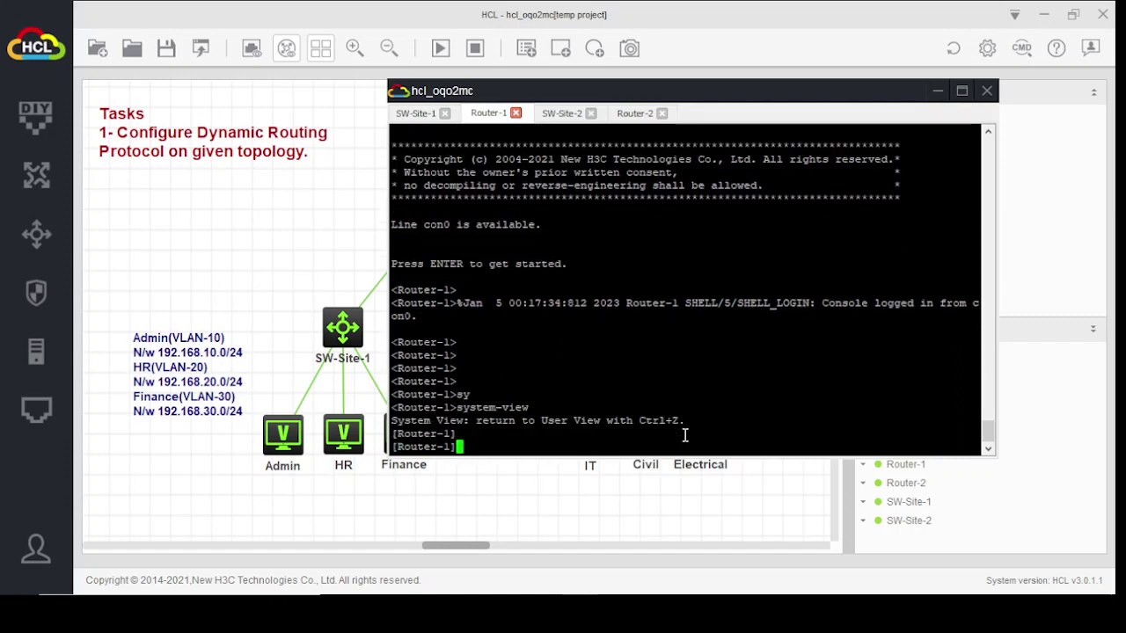
pyautogui.press('Return')
pyautogui.press('Return')
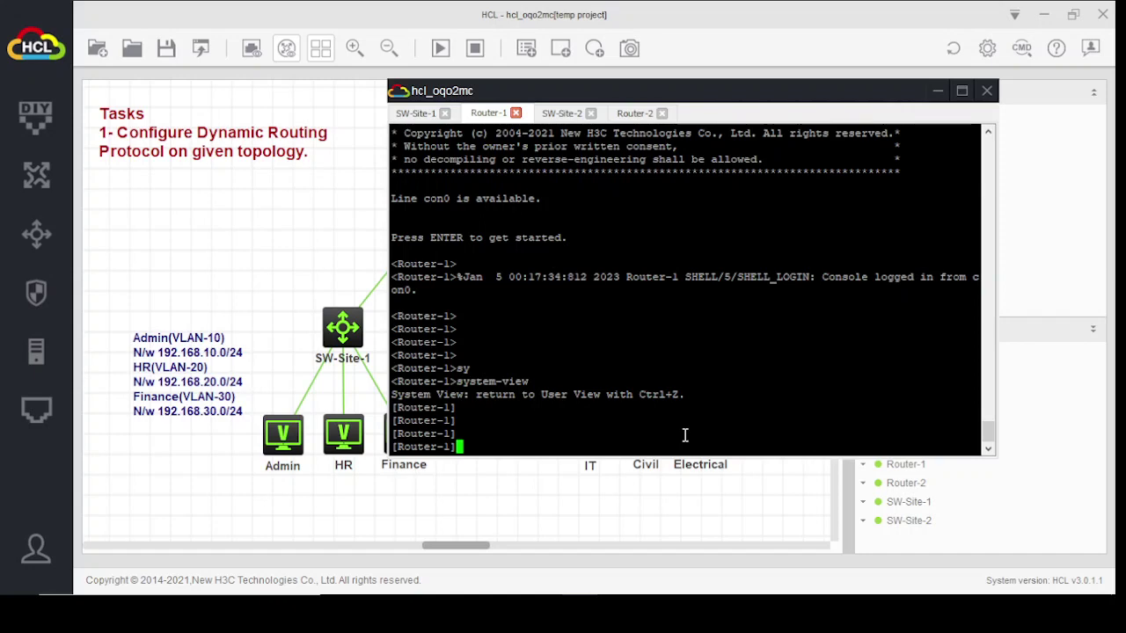
# Display Router-1's current configuration and examine its DHCP pools, interface addresses and VLAN subinterfaces against the topology.
pyautogui.write('dis')
pyautogui.press('Tab')
pyautogui.write('cur')
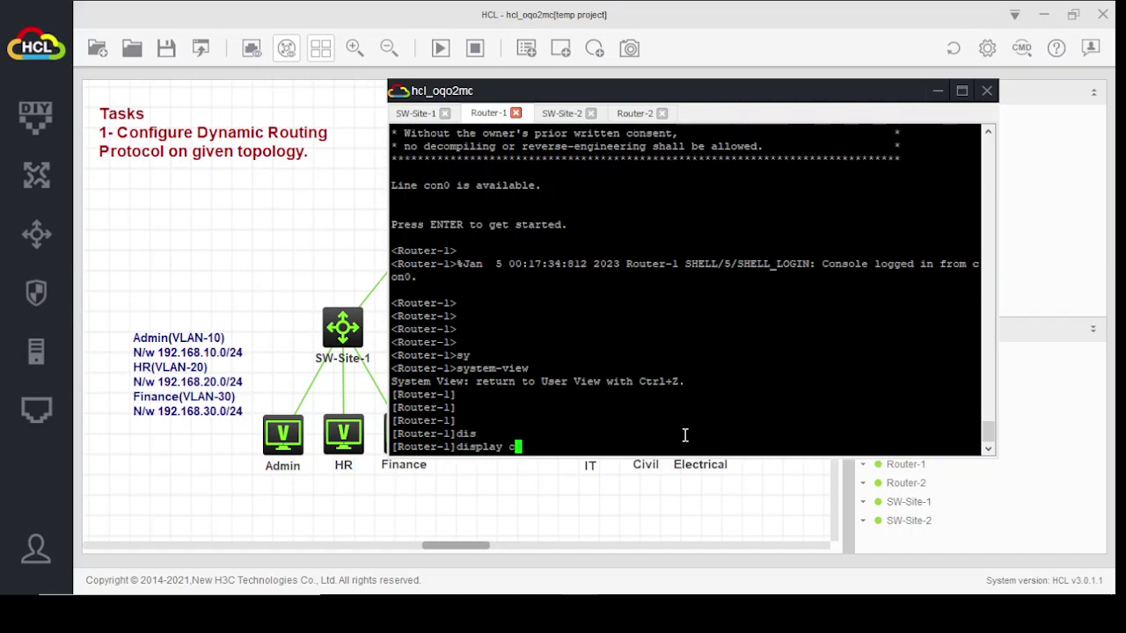
pyautogui.press('Tab')
pyautogui.press('Return')
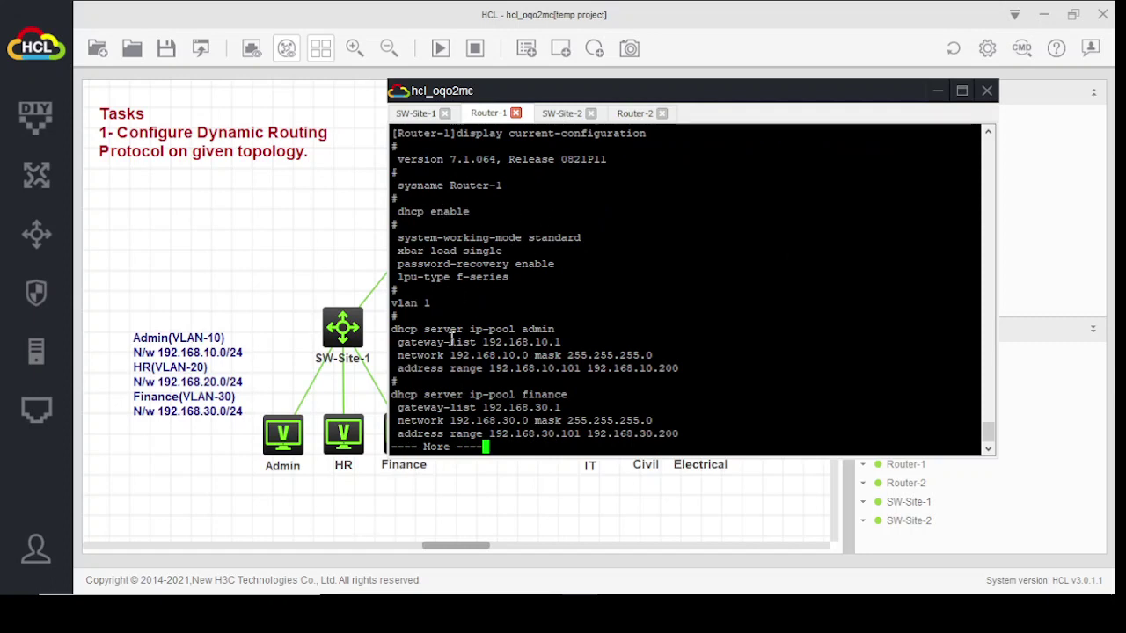
pyautogui.press('space')
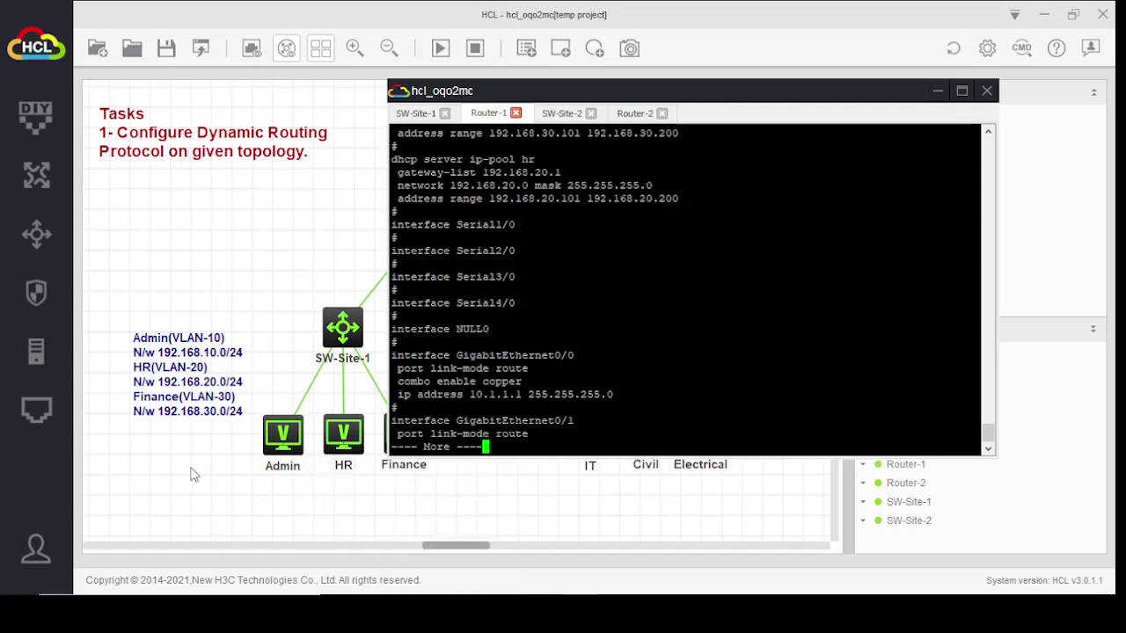
pyautogui.moveTo(366, 341)
pyautogui.moveTo(585, 90); pyautogui.dragTo(734, 149)
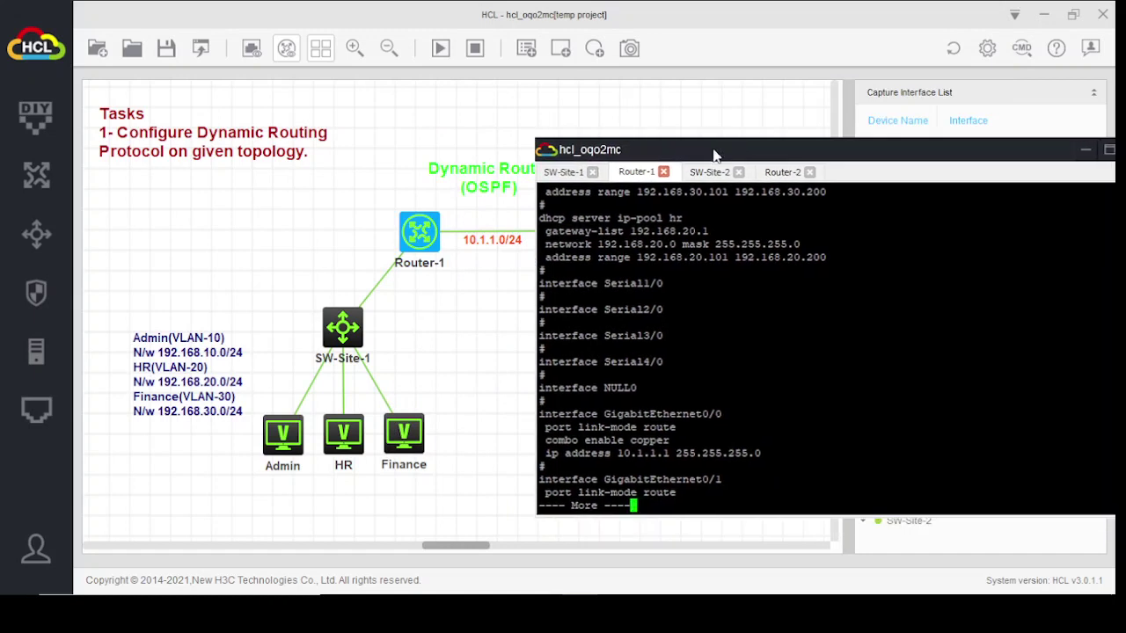
pyautogui.moveTo(441, 239)
pyautogui.press('space')
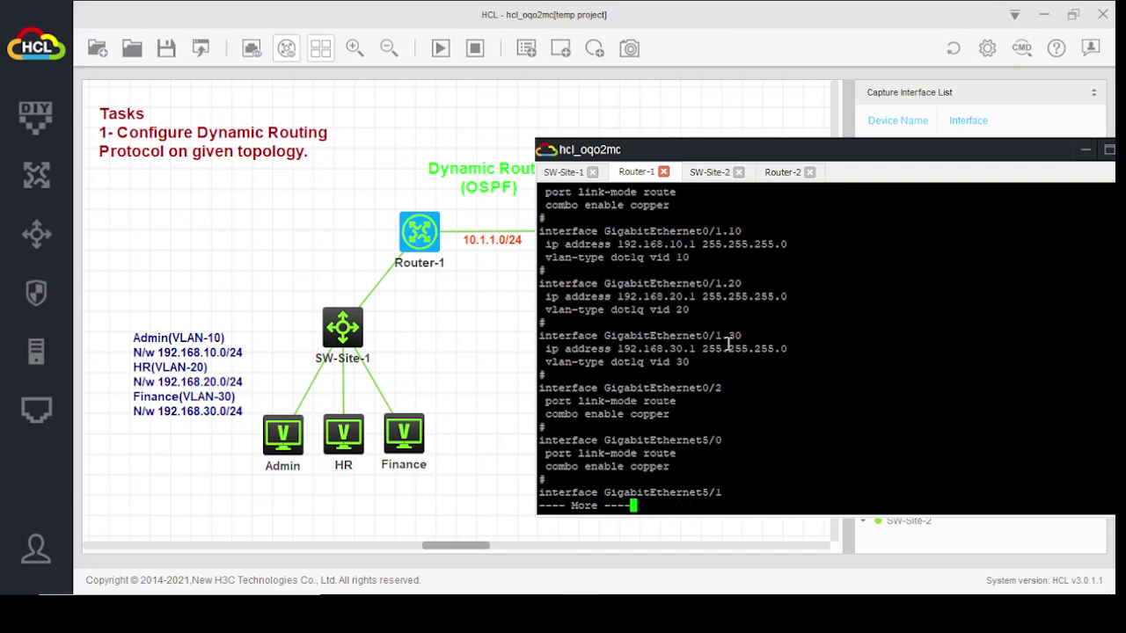
pyautogui.scroll(10, 728, 345)
pyautogui.scroll(-10, 729, 345)
pyautogui.scroll(4, 670, 277)
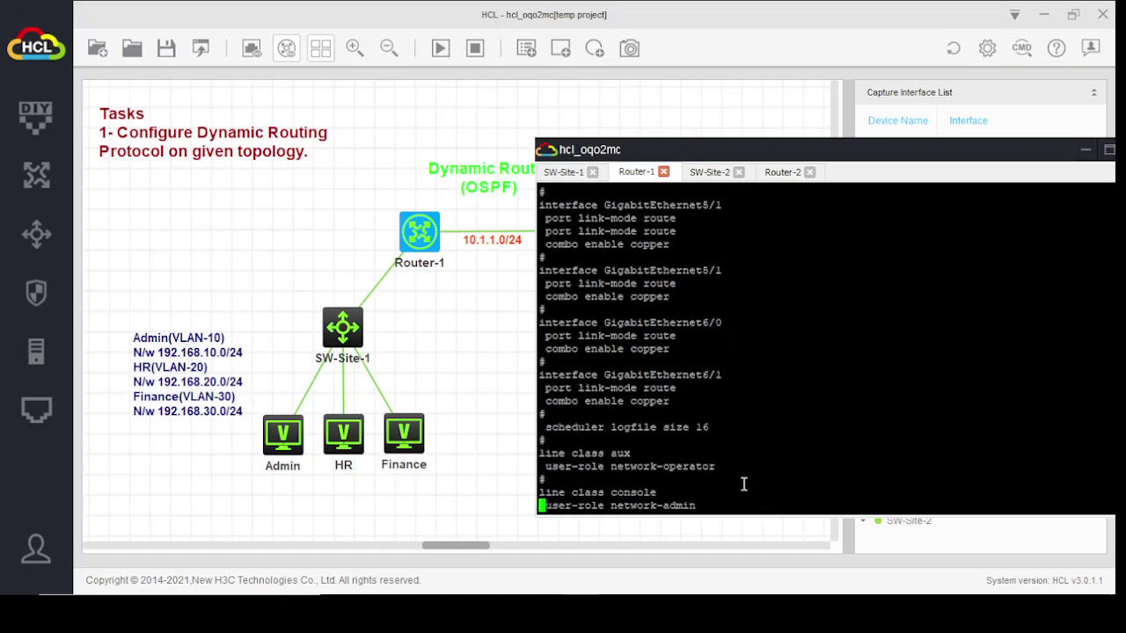
pyautogui.scroll(8, 714, 360)
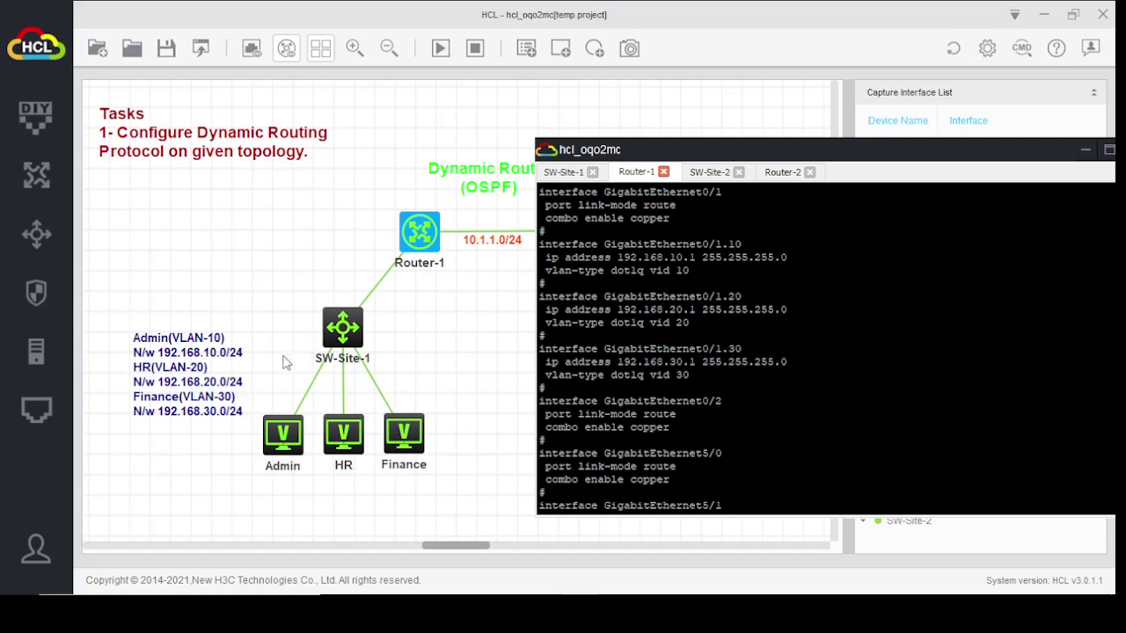
pyautogui.moveTo(266, 438)
# Return to an empty Router-1 prompt and place the console window clear of the Site-1 devices in the topology.
pyautogui.moveTo(868, 151); pyautogui.dragTo(681, 90)
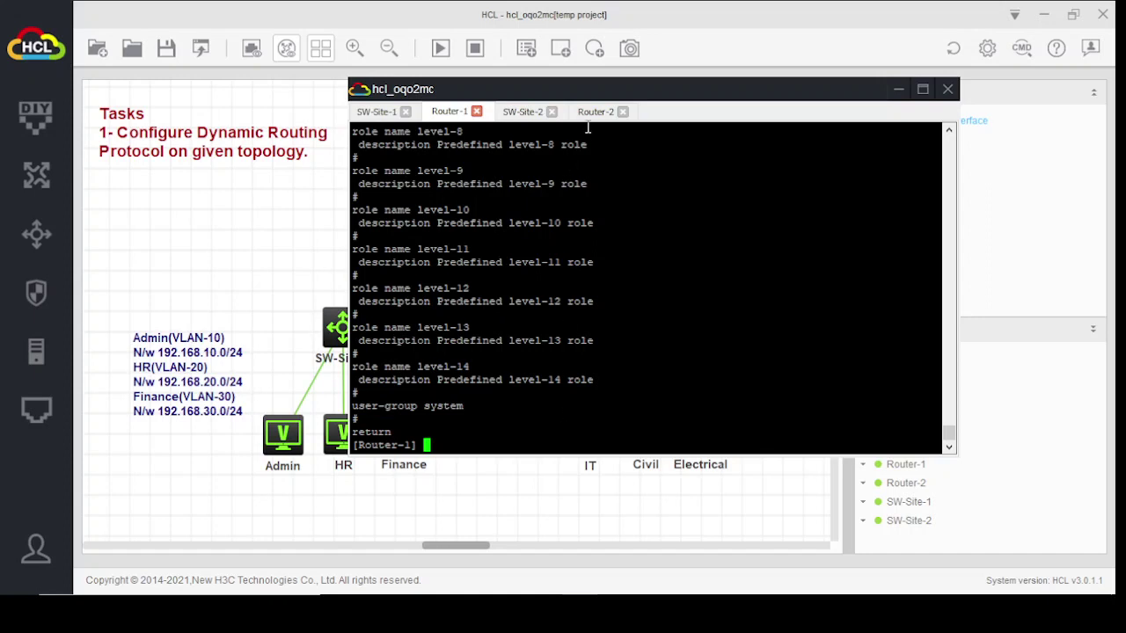
pyautogui.moveTo(595, 99); pyautogui.dragTo(670, 117)
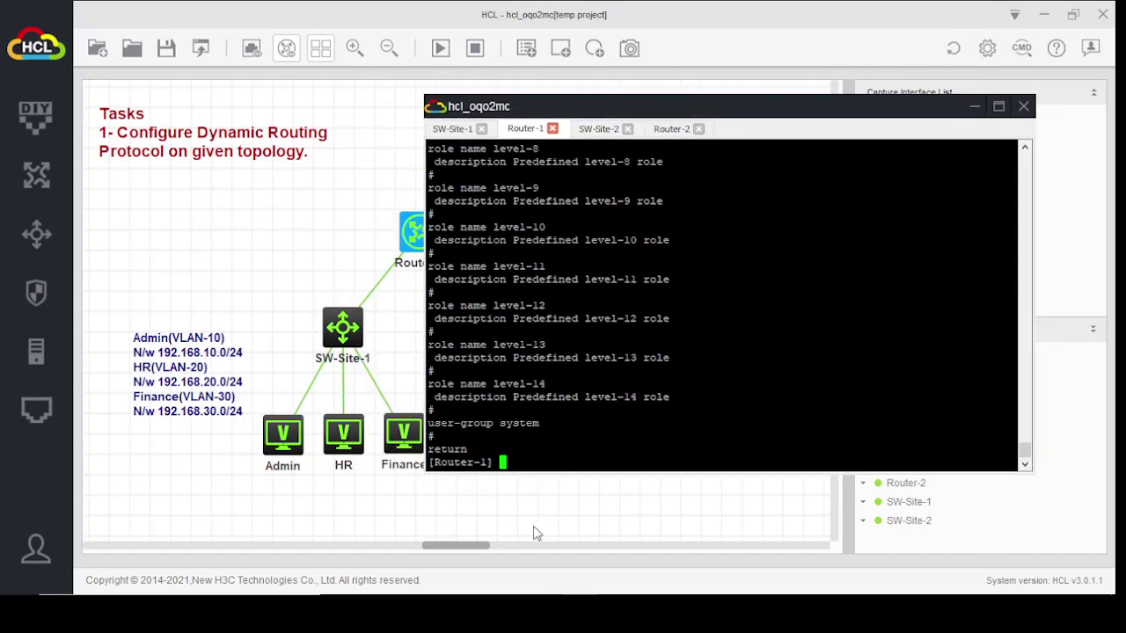
pyautogui.press('Return')
pyautogui.press('Return')
pyautogui.press('Return')
pyautogui.press('Return')
pyautogui.press('Return')
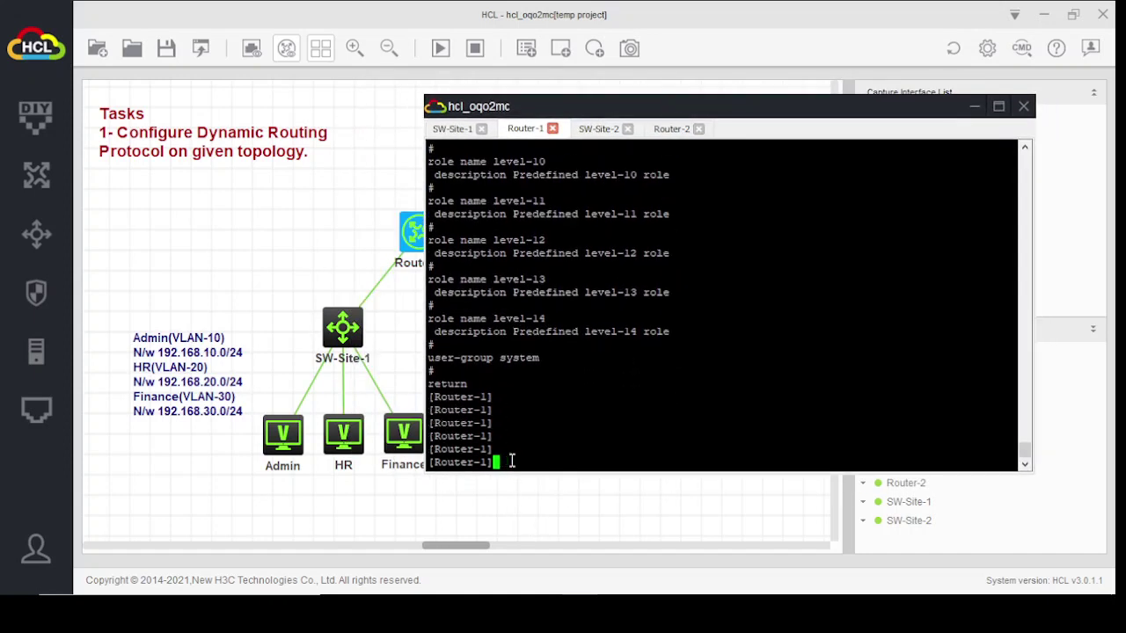
pyautogui.moveTo(554, 114); pyautogui.dragTo(615, 124)
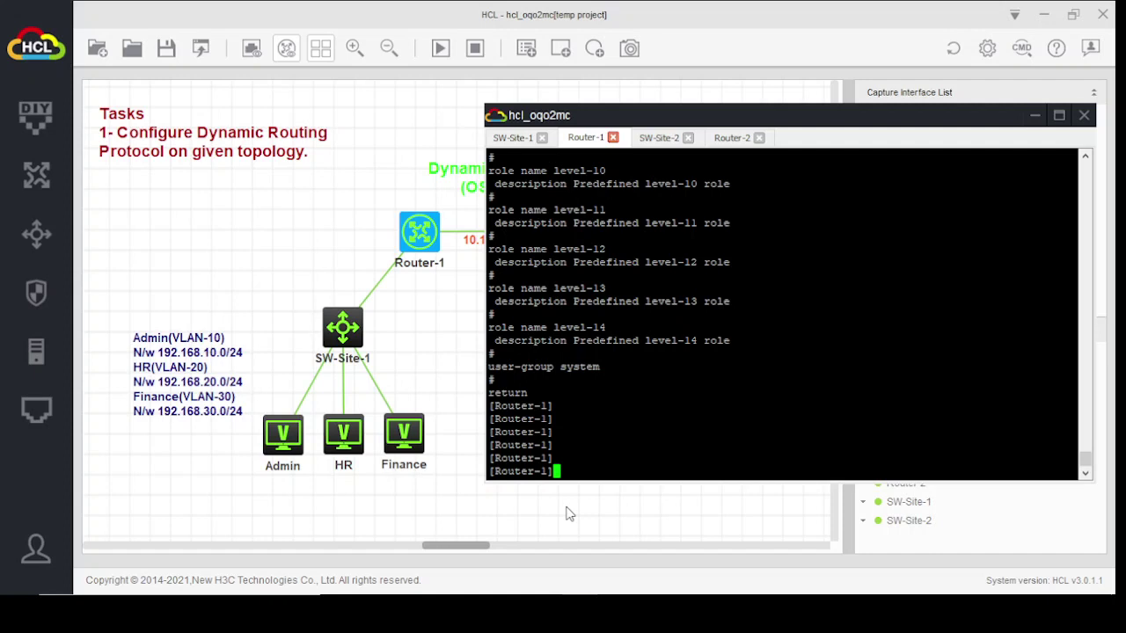
# Check the options of the ospf command and start OSPF process 1 on Router-1.
pyautogui.write('os')
pyautogui.press('Tab')
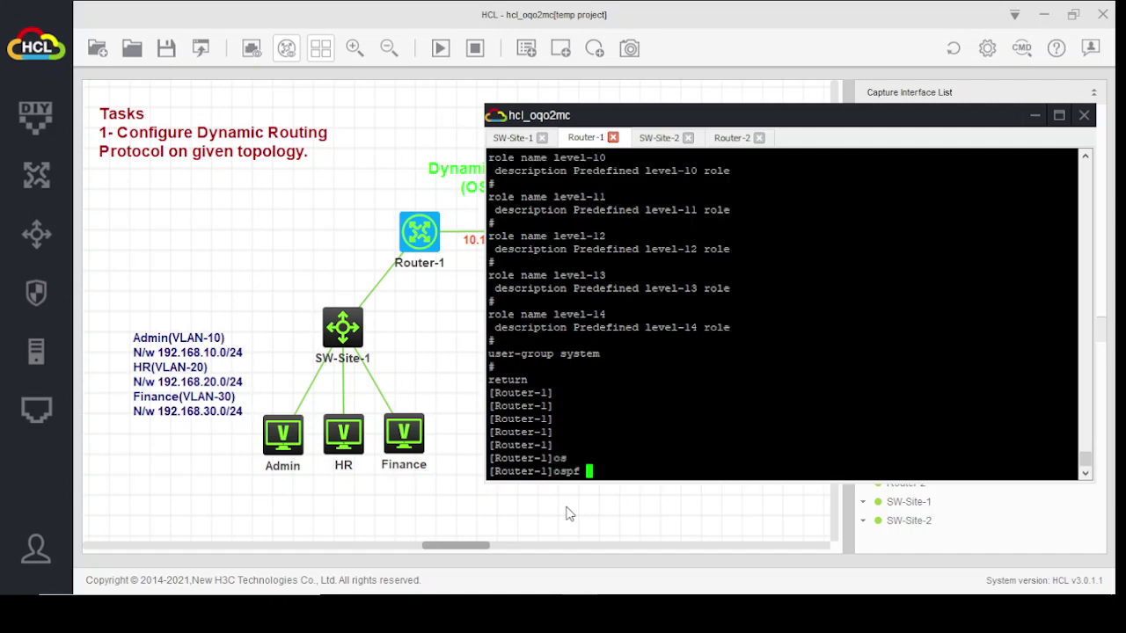
pyautogui.write('?')
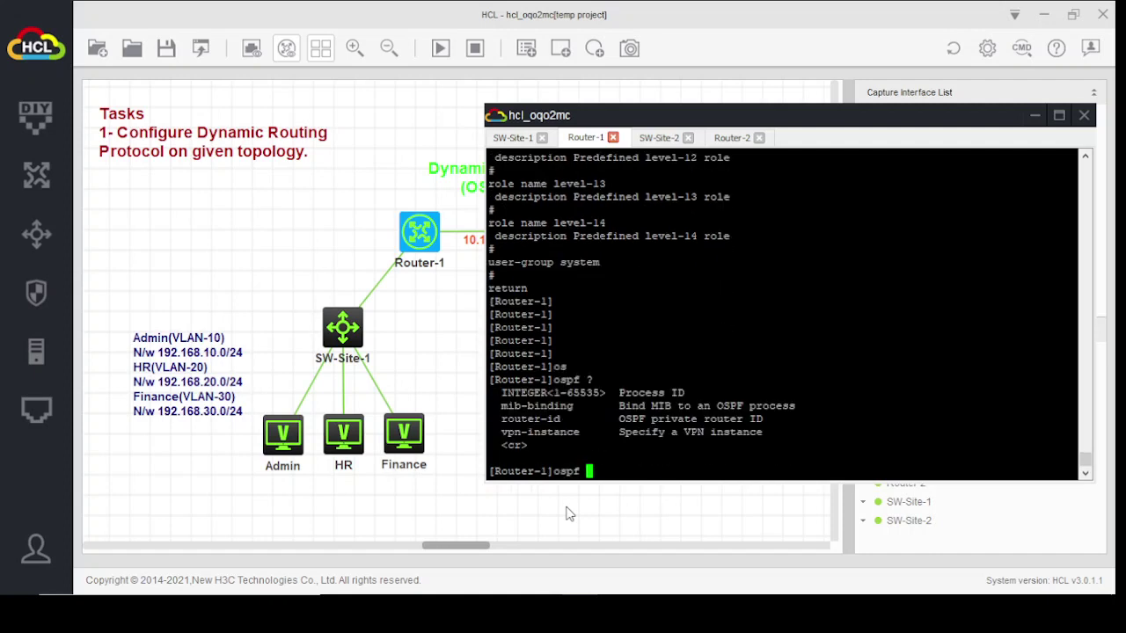
pyautogui.write('1')
pyautogui.press('Return')
pyautogui.press('Return')
pyautogui.press('Return')
pyautogui.press('Return')
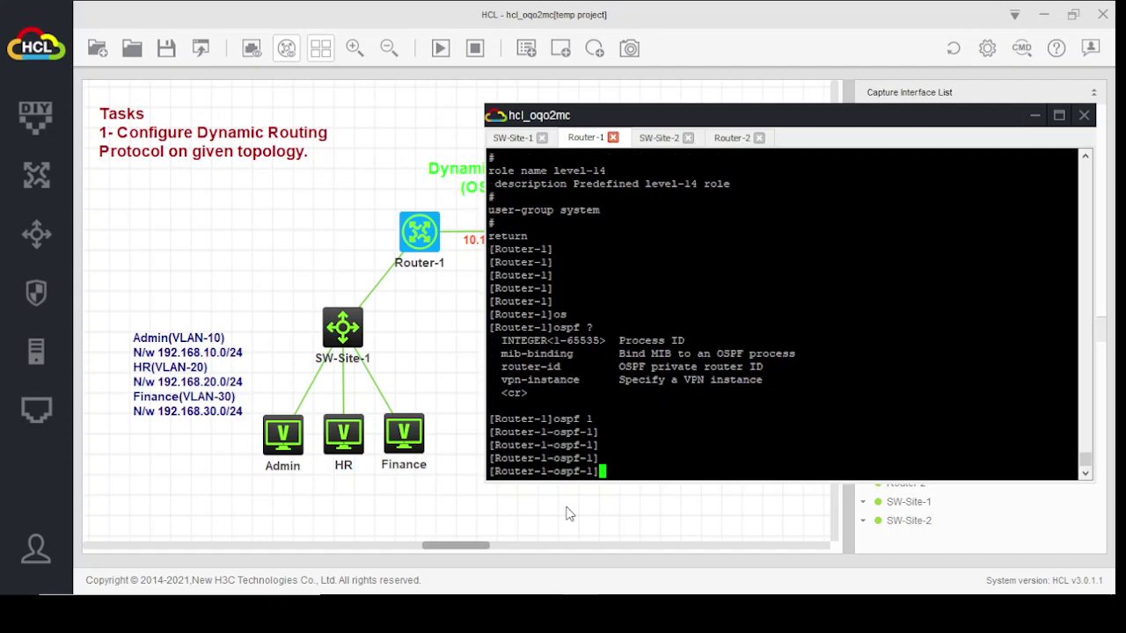
# Create area 0 within OSPF process 1 on Router-1 and enter its view.
pyautogui.write('a')
pyautogui.press('Tab')
pyautogui.write('0')
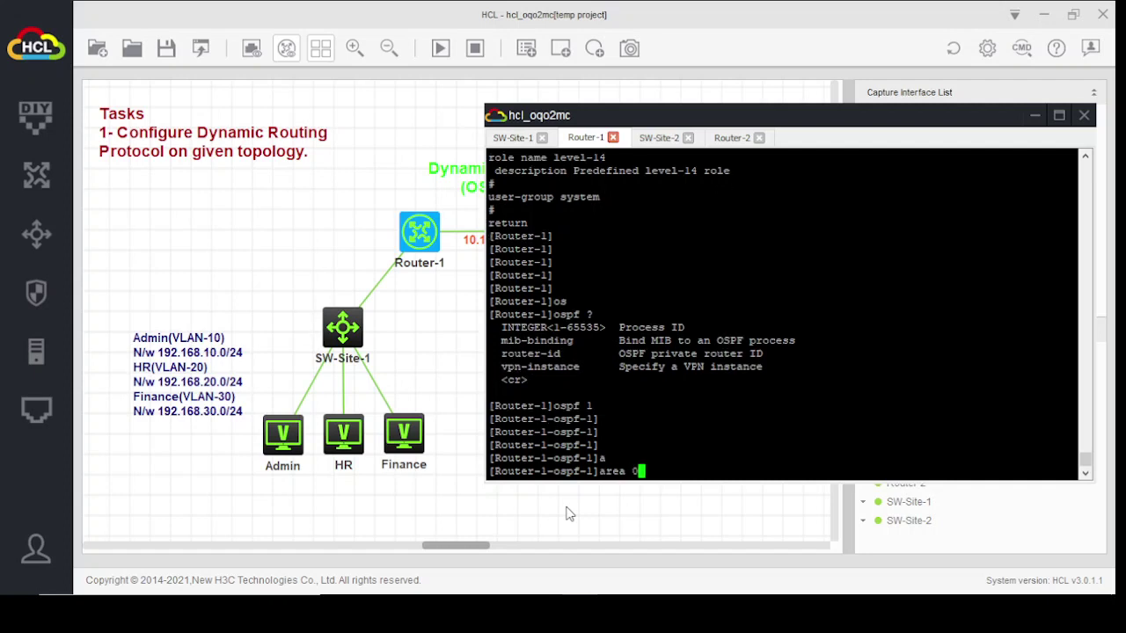
pyautogui.press('Return')
pyautogui.press('Return')
pyautogui.press('Return')
pyautogui.press('Return')
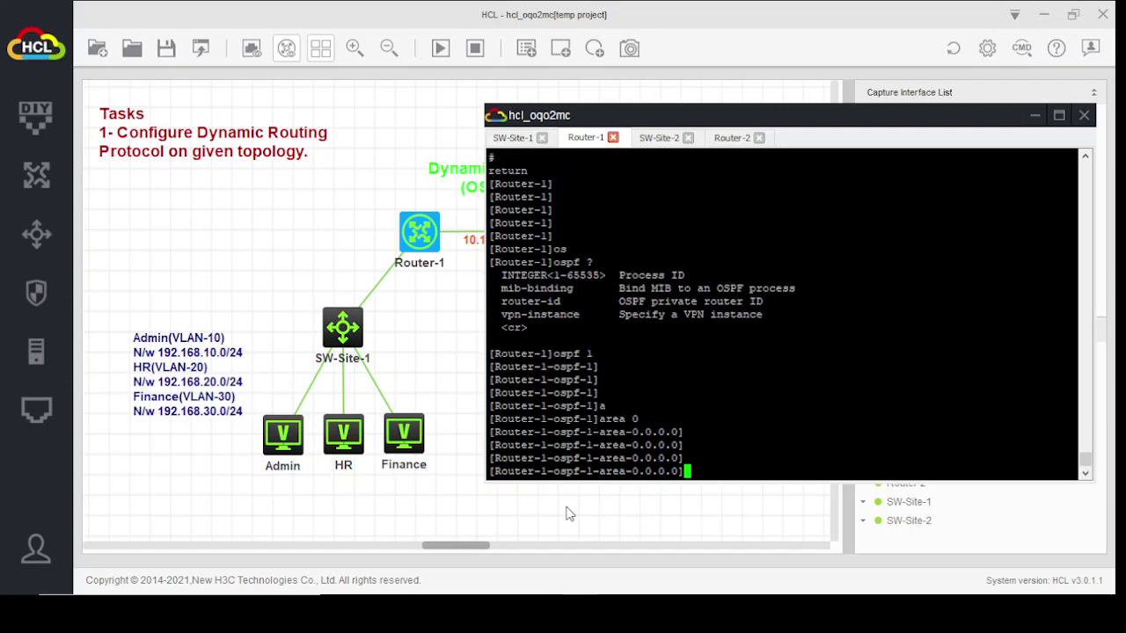
# Add the Admin network 192.168.10.0 with wildcard mask 0.0.0.255 to OSPF area 0, checking the command syntax along the way.
pyautogui.write('netw')
pyautogui.press('Tab')
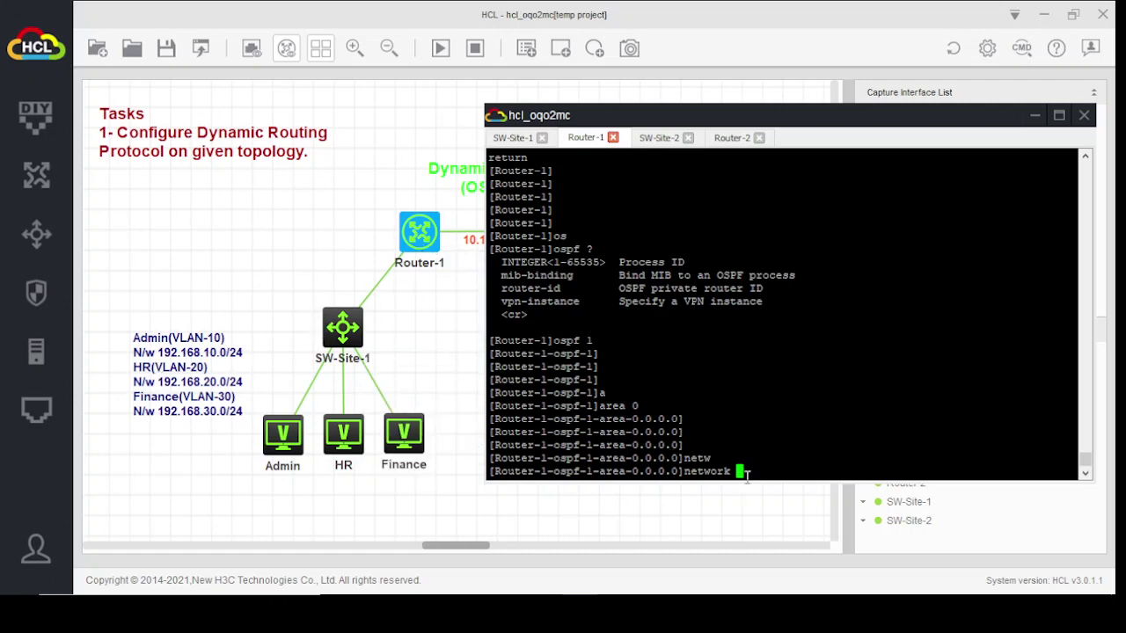
pyautogui.moveTo(403, 248)
pyautogui.write('192.168.10.0 ')
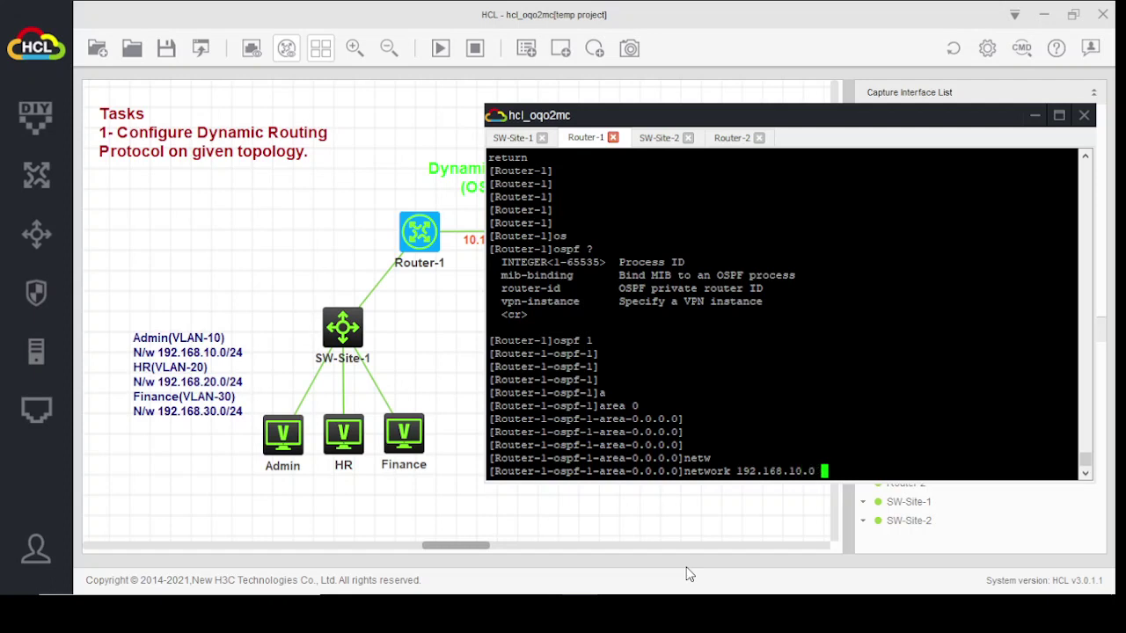
pyautogui.write('?')
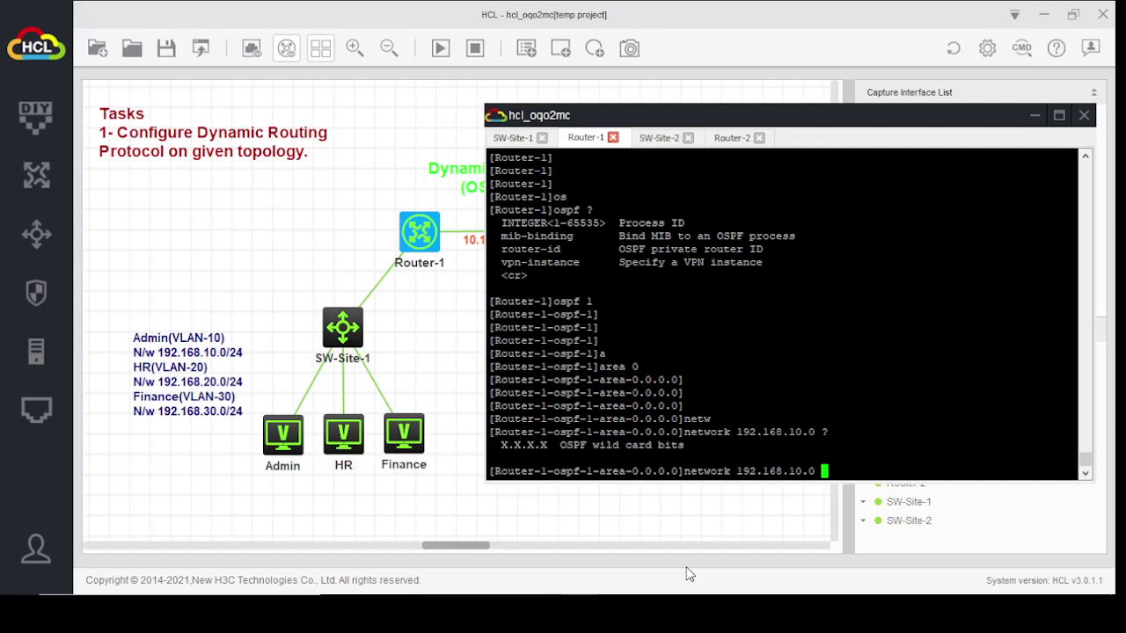
pyautogui.write('0.0.0.255 ?')
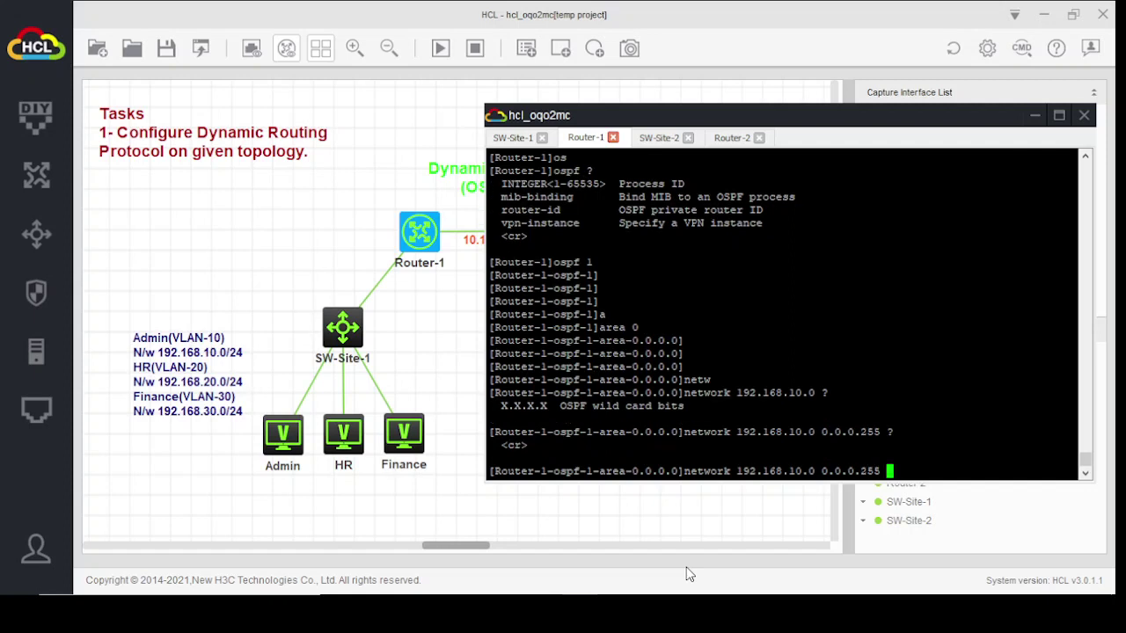
pyautogui.press('Return')
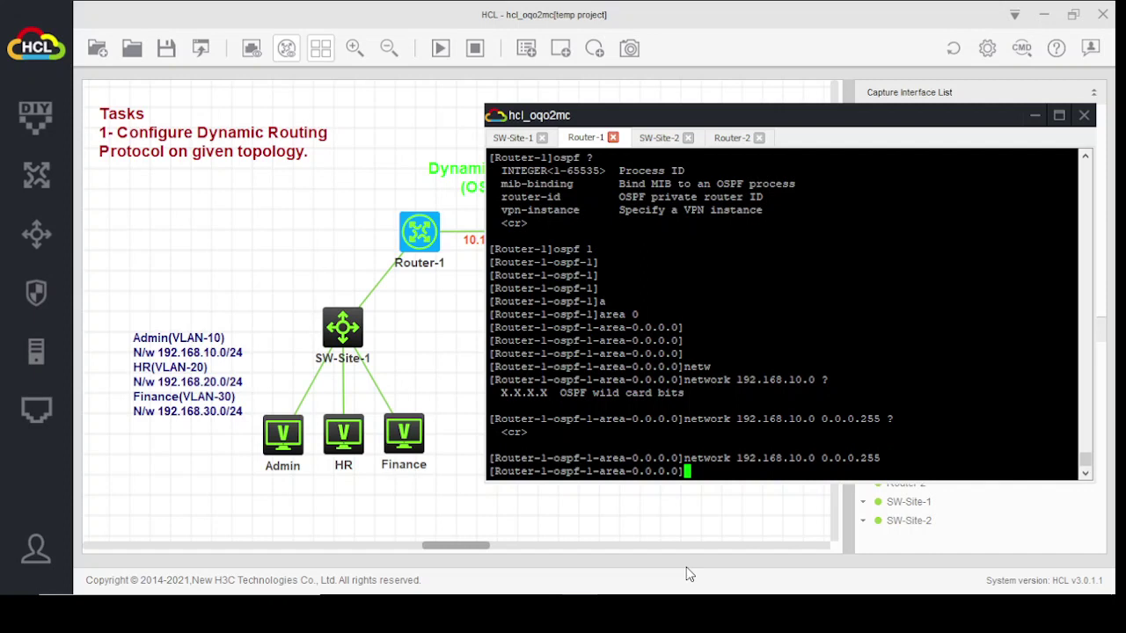
# Add the HR network 192.168.20.0 with wildcard mask 0.0.0.255 to OSPF area 0 by reusing the previous command.
pyautogui.press('Up')
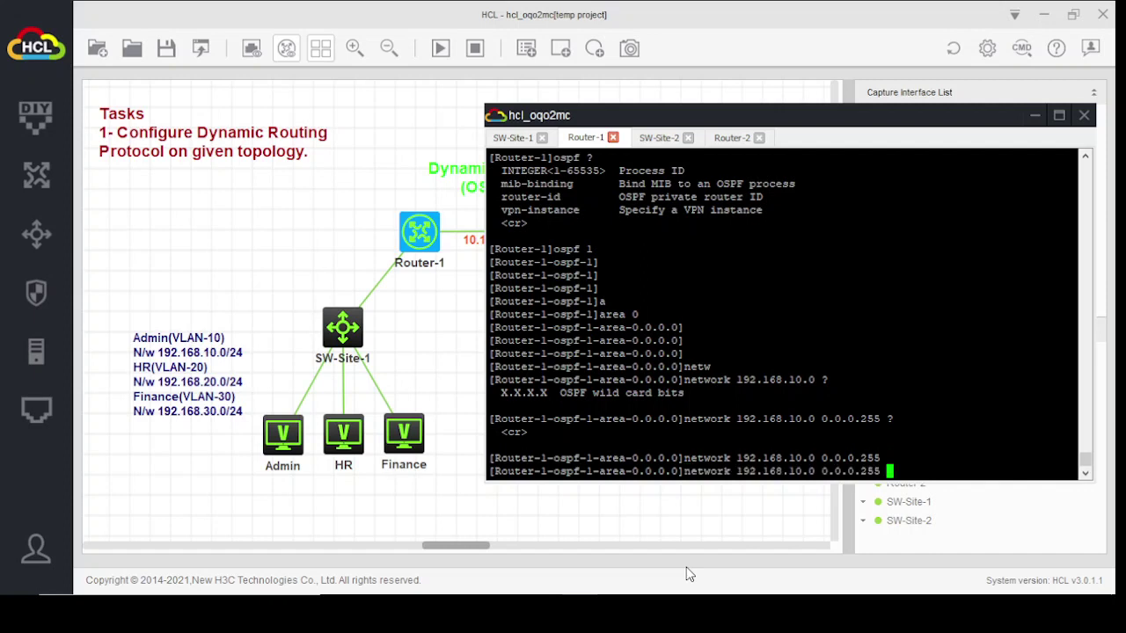
pyautogui.press('Left')
pyautogui.press('Left')
pyautogui.press('Left')
pyautogui.press('Left')
pyautogui.press('Left')
pyautogui.press('Left')
pyautogui.press('Left')
pyautogui.press('Left')
pyautogui.press('Left')
pyautogui.press('Left')
pyautogui.press('Left')
pyautogui.press('Left')
pyautogui.press('Left')
pyautogui.press('Left')
pyautogui.press('BackSpace')
pyautogui.write('2')
pyautogui.press('Return')
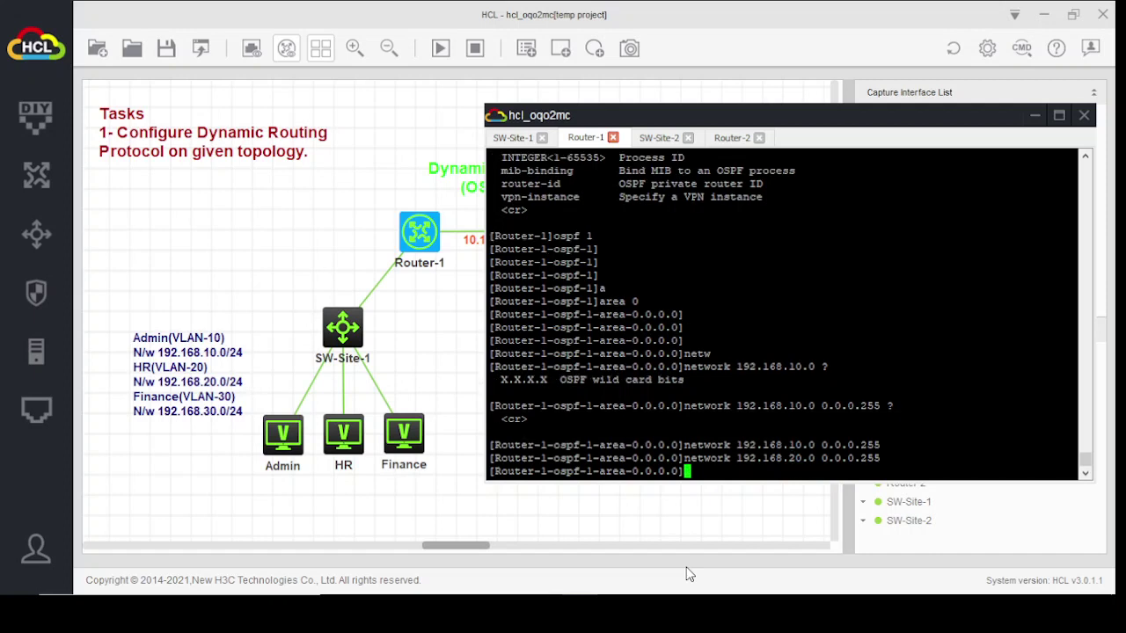
# Add the Finance network 192.168.30.0 with wildcard mask 0.0.0.255 to OSPF area 0 by reusing the previous command.
pyautogui.press('Up')
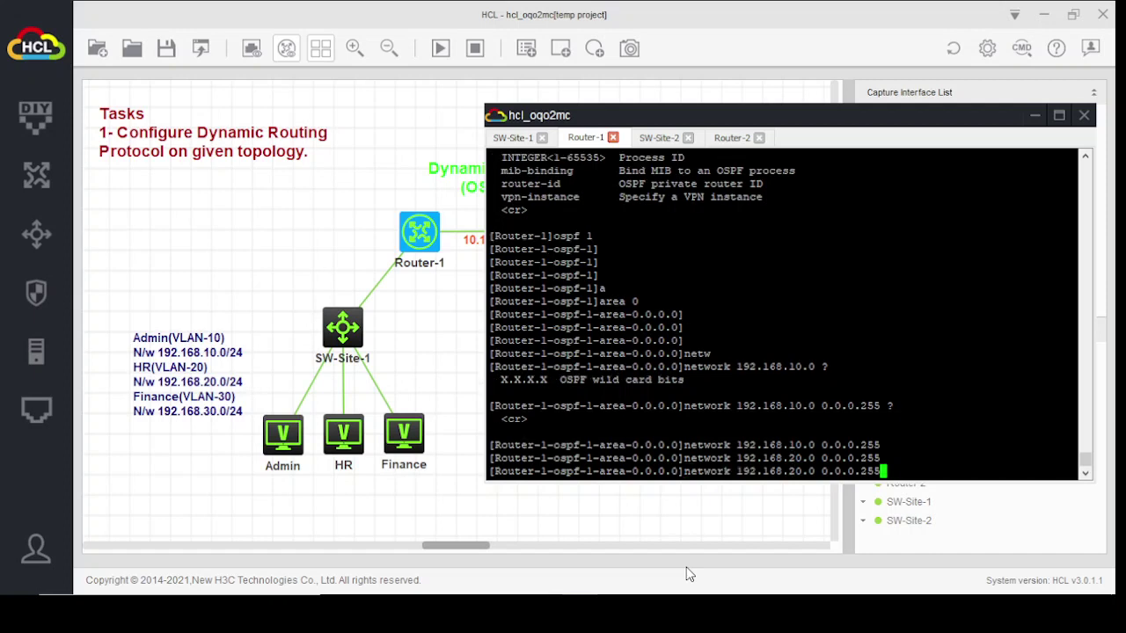
pyautogui.press('Left')
pyautogui.press('Left')
pyautogui.press('Left')
pyautogui.press('Left')
pyautogui.press('Left')
pyautogui.press('Left')
pyautogui.press('Left')
pyautogui.press('Left')
pyautogui.press('Left')
pyautogui.press('Left')
pyautogui.press('Left')
pyautogui.press('Left')
pyautogui.press('Left')
pyautogui.press('Left')
pyautogui.press('BackSpace')
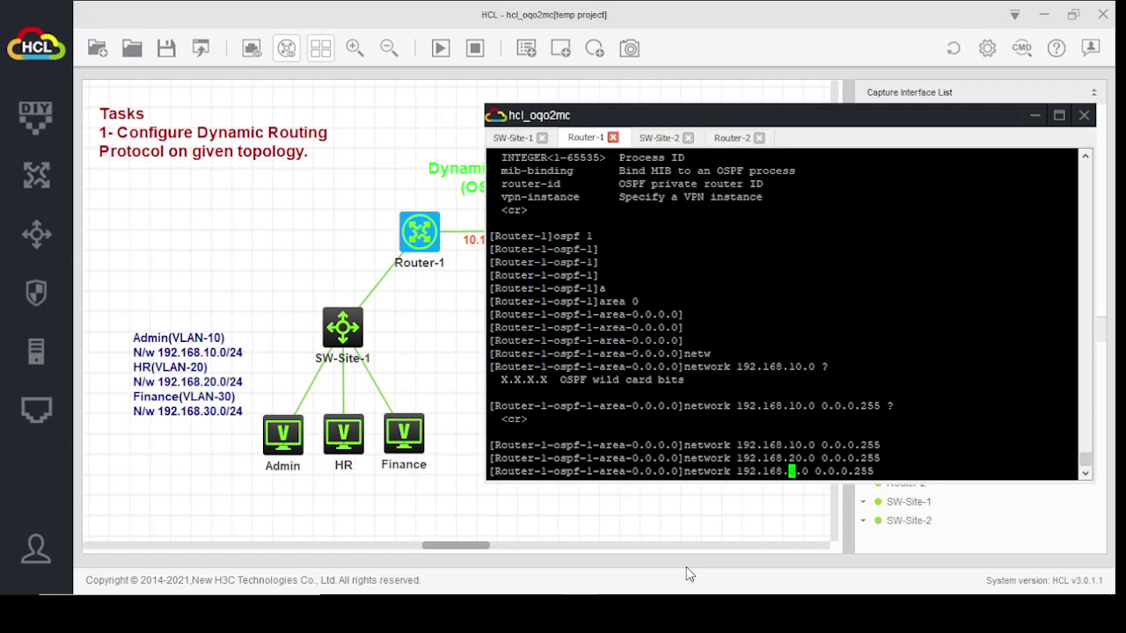
pyautogui.write('3')
pyautogui.press('Return')
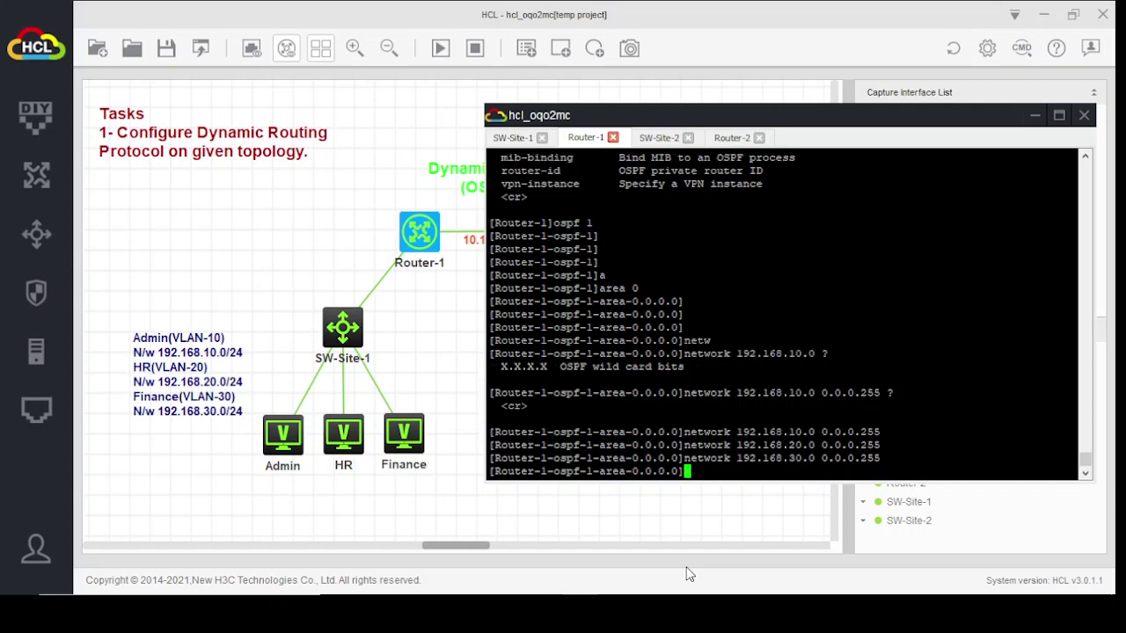
# Add the router link network 10.1.1.0 with wildcard mask 0.0.0.255 to OSPF area 0 on Router-1.
pyautogui.write('net')
pyautogui.press('Tab')
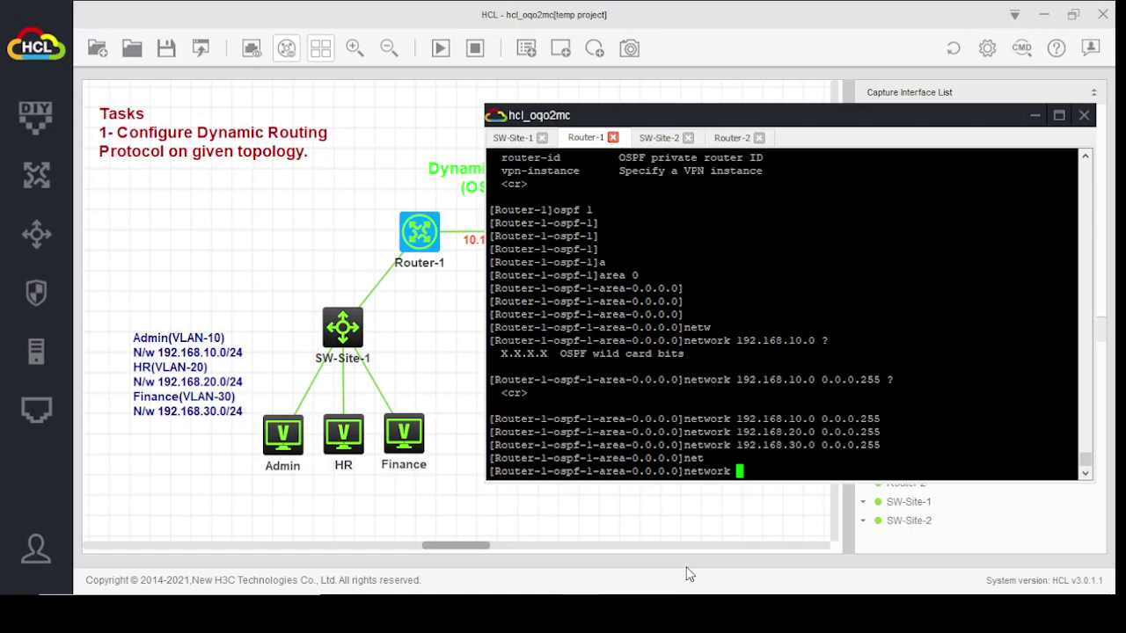
pyautogui.write('10.1.1.0 0.0.0.255')
pyautogui.press('Return')
pyautogui.press('Return')
pyautogui.press('Return')
pyautogui.press('Return')
pyautogui.press('Return')
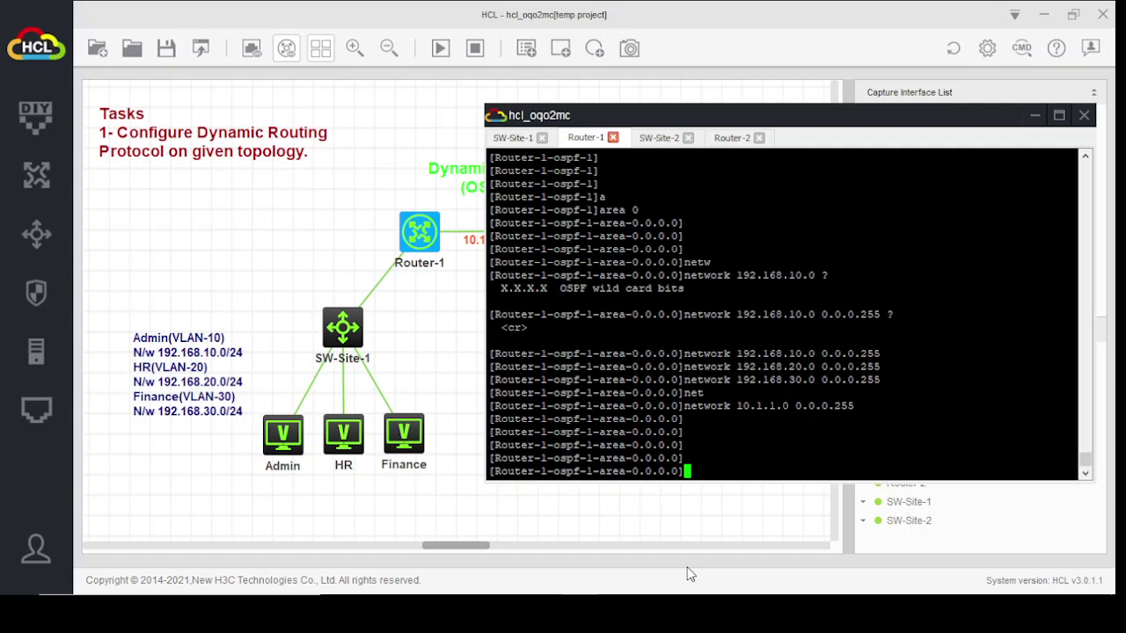
# Leave the area 0 view on Router-1 and return to the OSPF process 1 view.
pyautogui.write('quit')
pyautogui.press('Return')
pyautogui.press('Return')
pyautogui.press('Return')
pyautogui.press('Return')
pyautogui.press('Return')
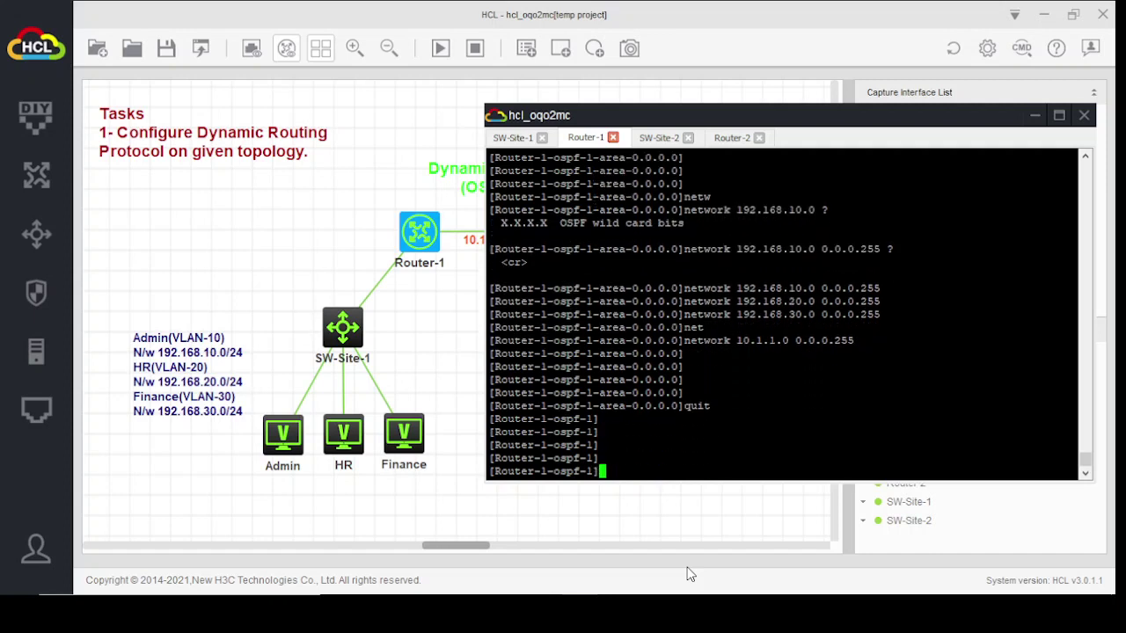
# Save Router-1's current configuration to the device, keeping the existing file name flash:/startup.cfg.
pyautogui.write('sav')
pyautogui.press('Tab')
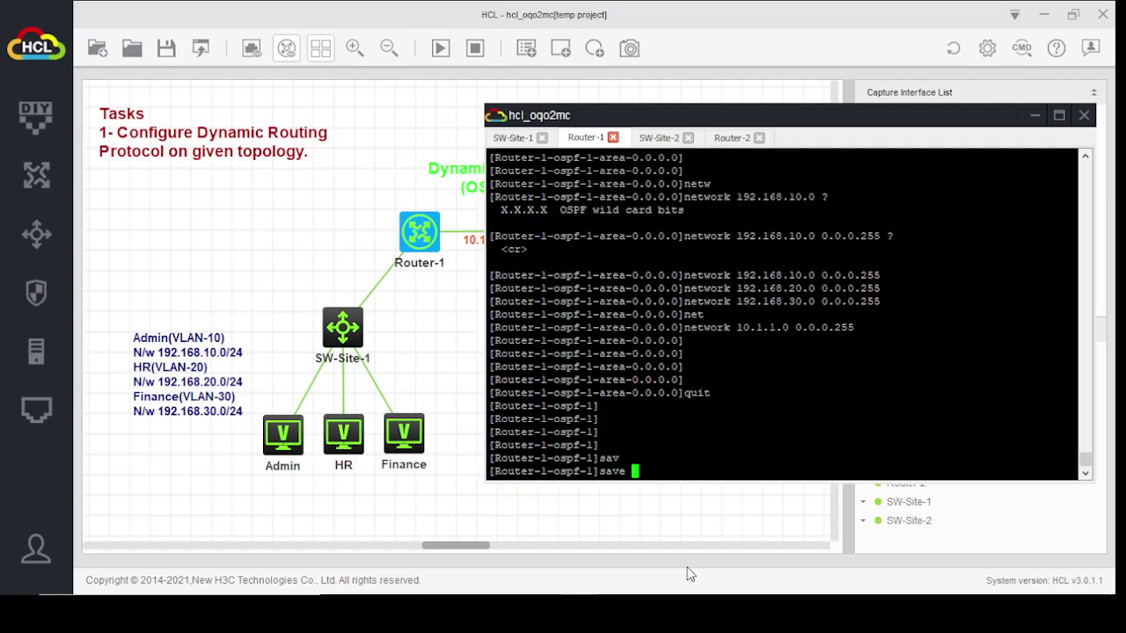
pyautogui.press('Return')
pyautogui.write('y')
pyautogui.press('Return')
pyautogui.press('Return')
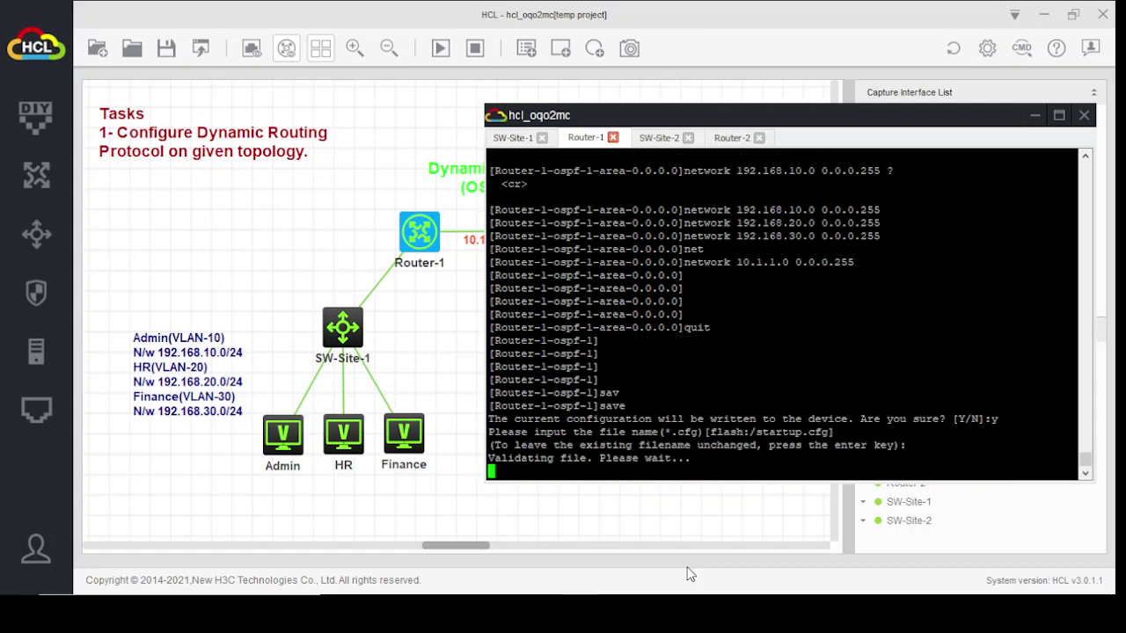
# Open the Router-2 console from the topology and start its command session.
pyautogui.click(1035, 115)
pyautogui.doubleClick(569, 246)
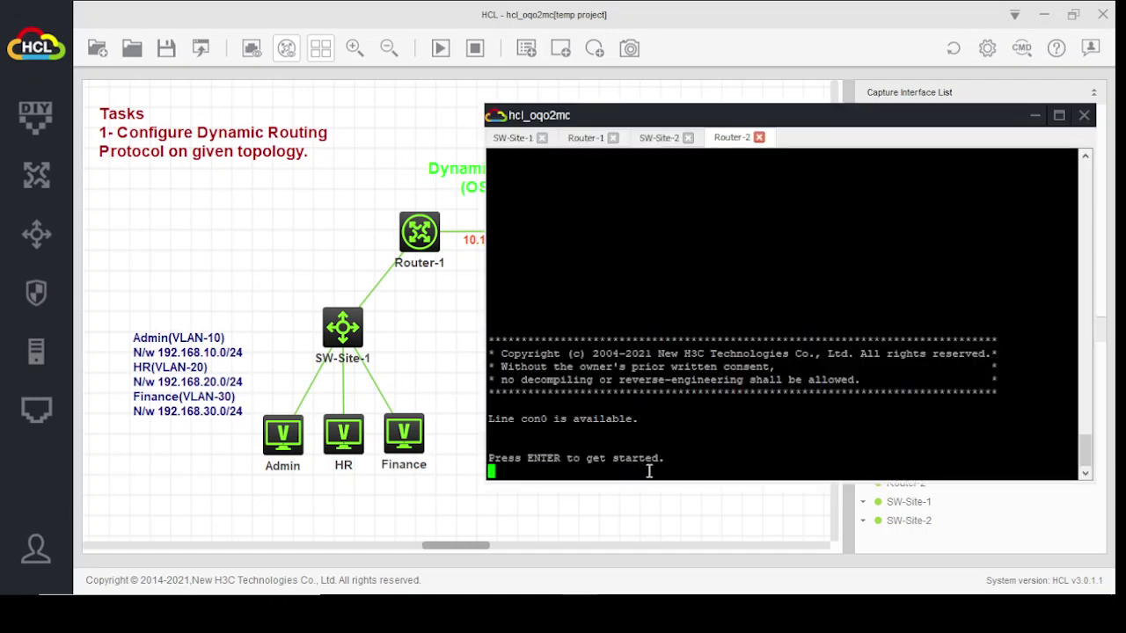
pyautogui.press('Return')
pyautogui.press('Return')
pyautogui.press('Return')
pyautogui.press('Return')
pyautogui.press('Return')
pyautogui.press('Return')
pyautogui.press('Return')
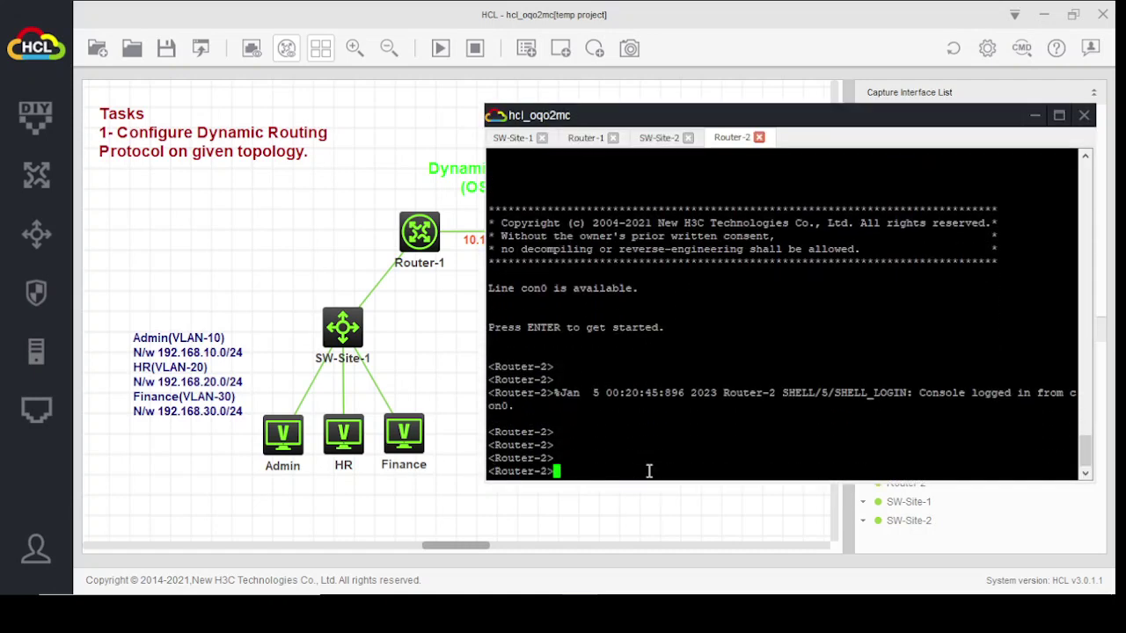
# Uncover the topology to check the site 2 networks, and enter system view on Router-2.
pyautogui.moveTo(803, 127); pyautogui.dragTo(716, 504)
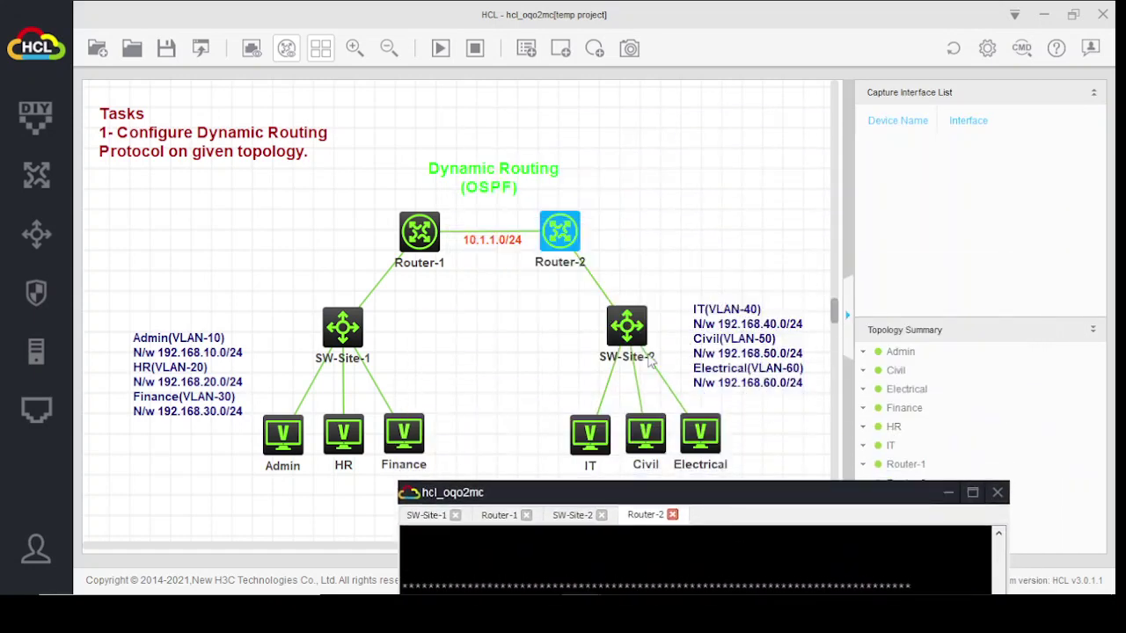
pyautogui.moveTo(627, 494); pyautogui.dragTo(582, 143)
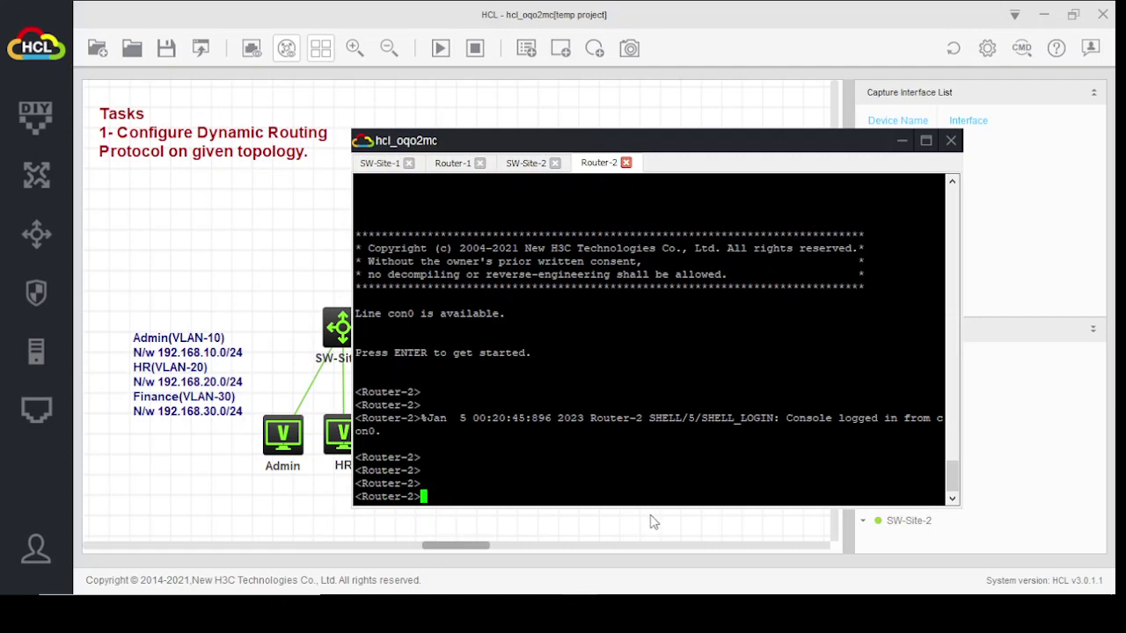
pyautogui.write('sy')
pyautogui.press('Tab')
pyautogui.press('Return')
pyautogui.press('Return')
pyautogui.press('Return')
pyautogui.press('Return')
pyautogui.press('Return')
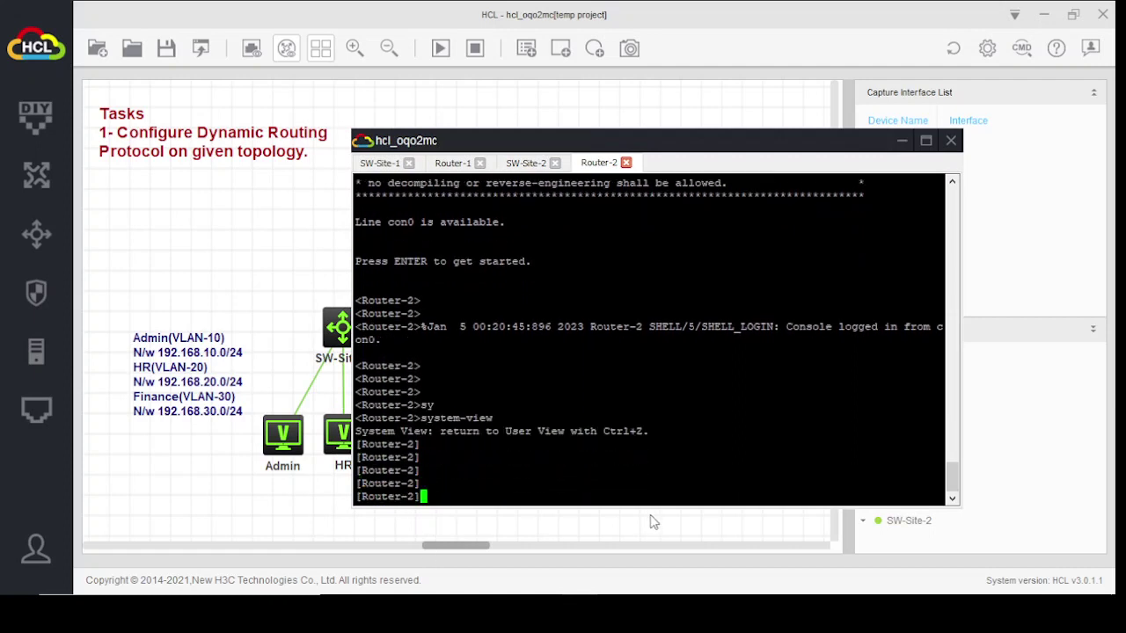
# Create OSPF process 1 on Router-2 and enter its view.
pyautogui.write('os')
pyautogui.press('Tab')
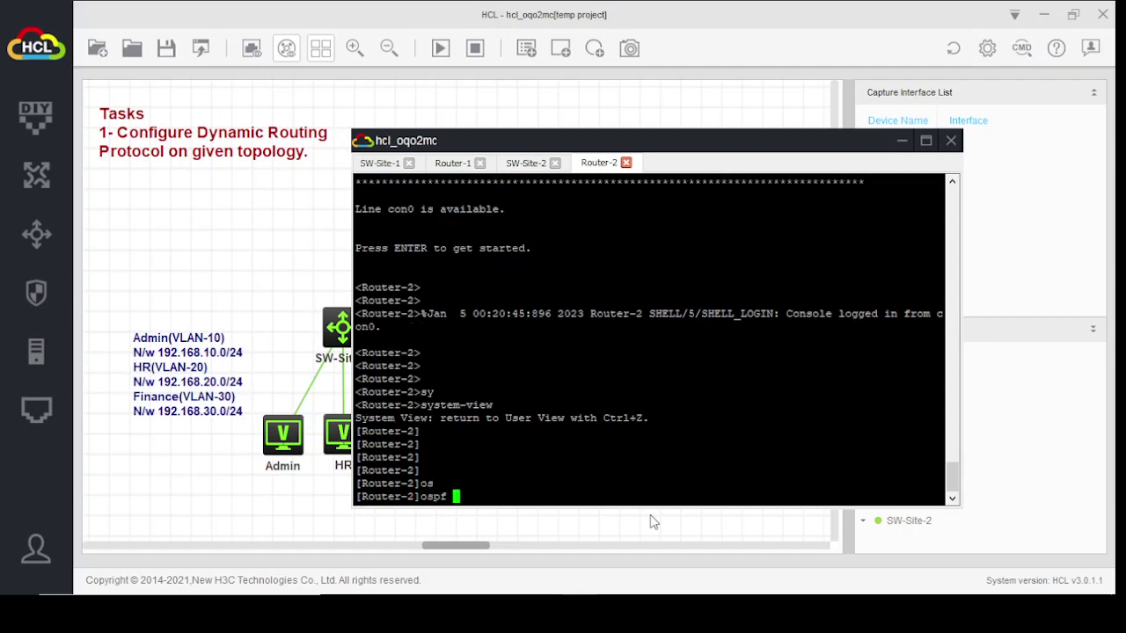
pyautogui.write('1')
pyautogui.press('Return')
pyautogui.press('Return')
pyautogui.press('Return')
pyautogui.press('Return')
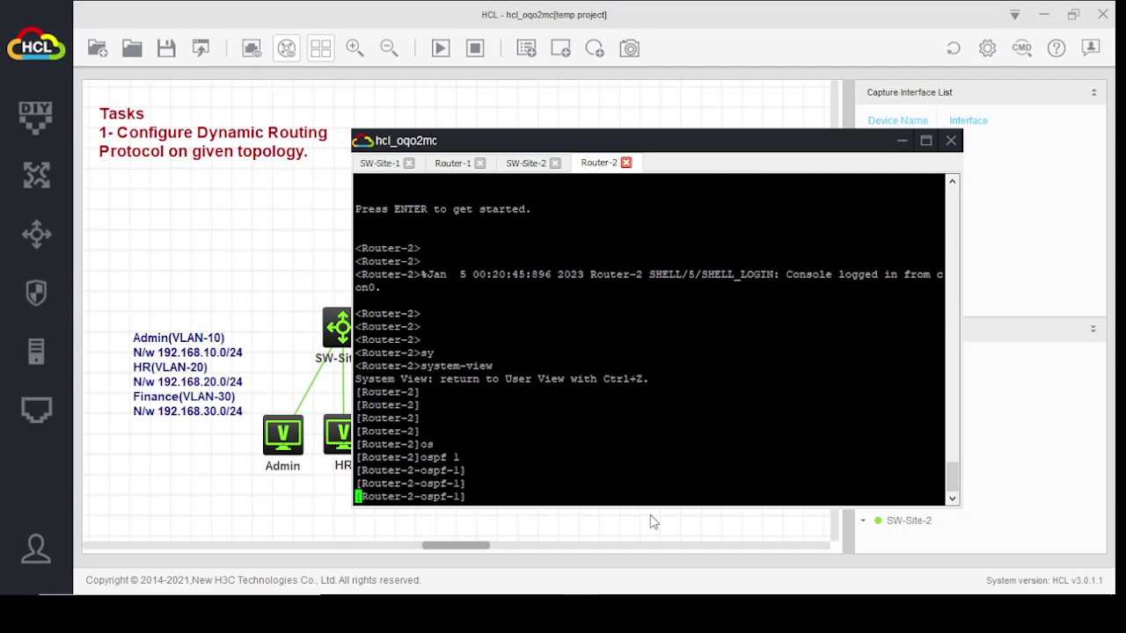
# Create area 0 within OSPF process 1 on Router-2 and enter its view.
pyautogui.write('a')
pyautogui.press('Tab')
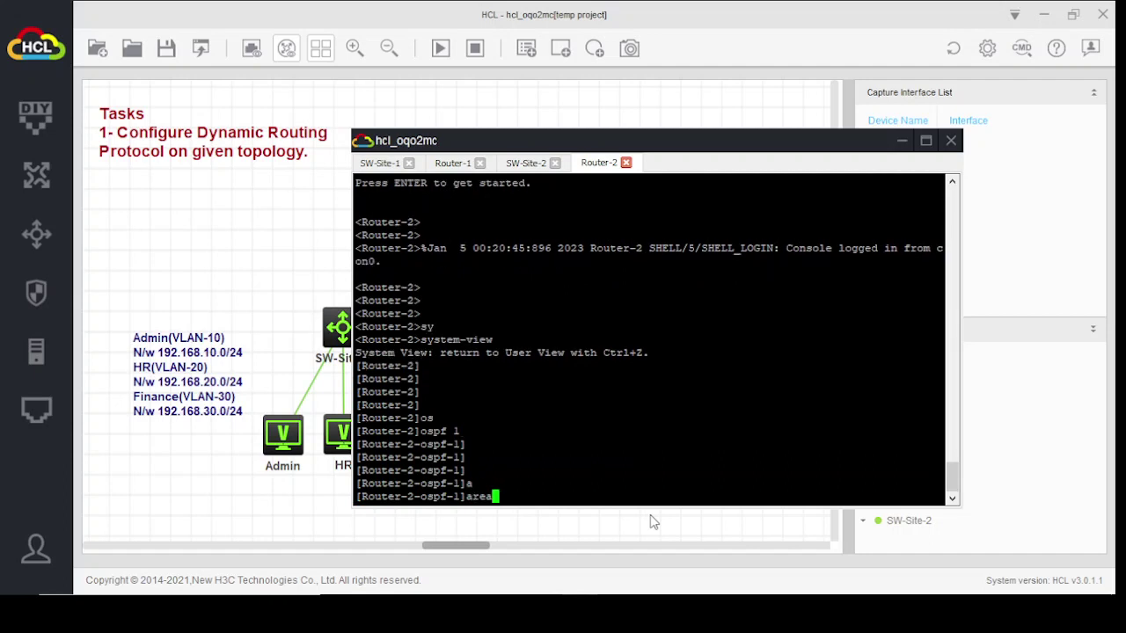
pyautogui.write('0')
pyautogui.press('Return')
pyautogui.press('Return')
pyautogui.press('Return')
pyautogui.press('Return')
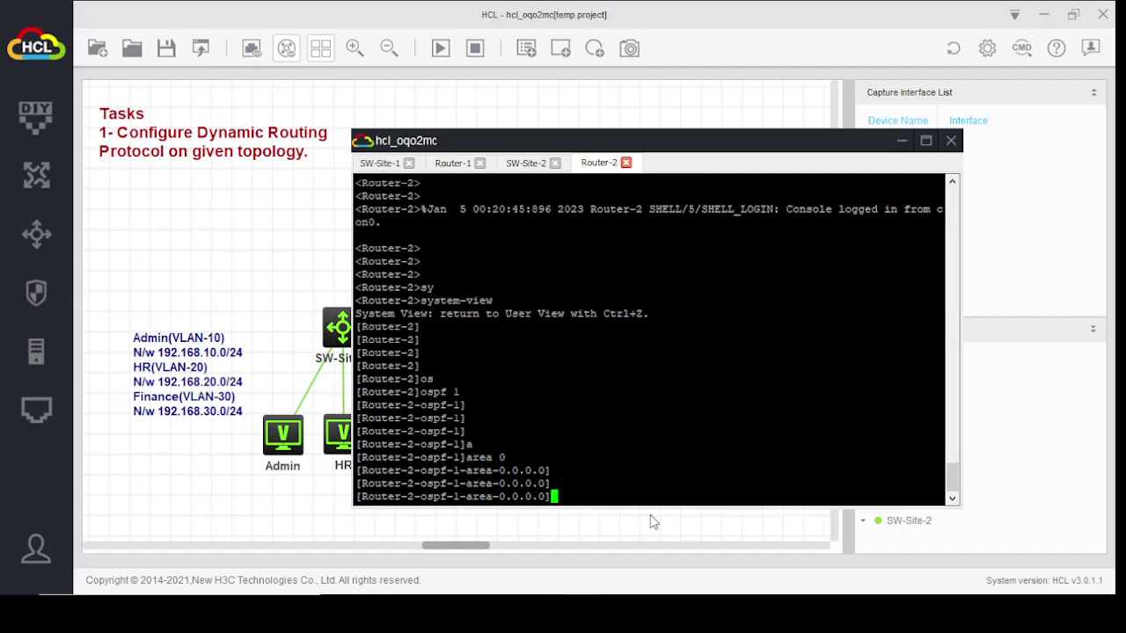
# Add the IT network 192.168.40.0 with wildcard mask 0.0.0.255 to OSPF area 0 on Router-2.
pyautogui.write('net')
pyautogui.press('Tab')
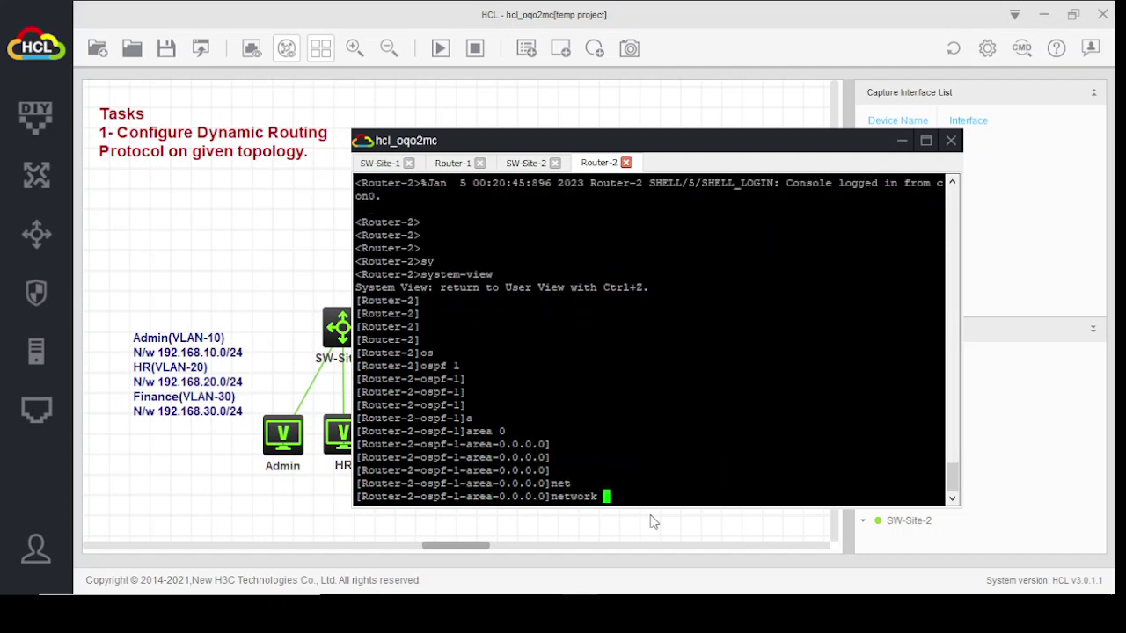
pyautogui.write('192.168.40.0 0.0.0.255')
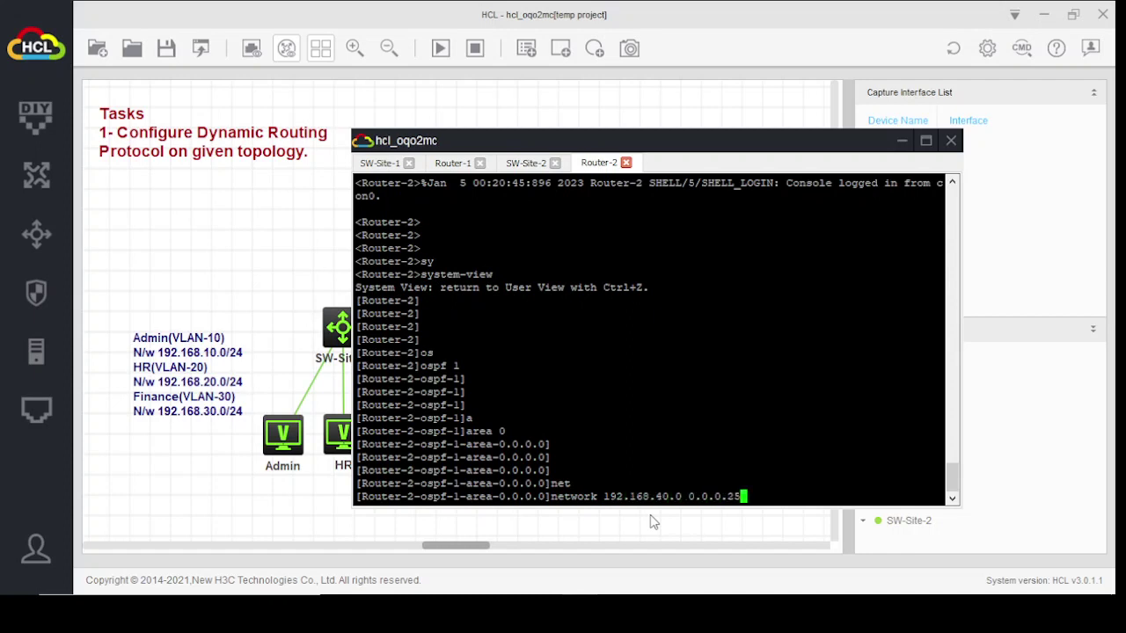
pyautogui.press('Return')
# Add the Civil network 192.168.50.0 with wildcard mask 0.0.0.255 to OSPF area 0 by reusing the previous command.
pyautogui.press('Up')
pyautogui.press('Left')
pyautogui.press('Left')
pyautogui.press('Left')
pyautogui.press('Left')
pyautogui.press('Left')
pyautogui.press('Left')
pyautogui.press('Left')
pyautogui.press('Left')
pyautogui.press('Left')
pyautogui.press('Left')
pyautogui.press('Left')
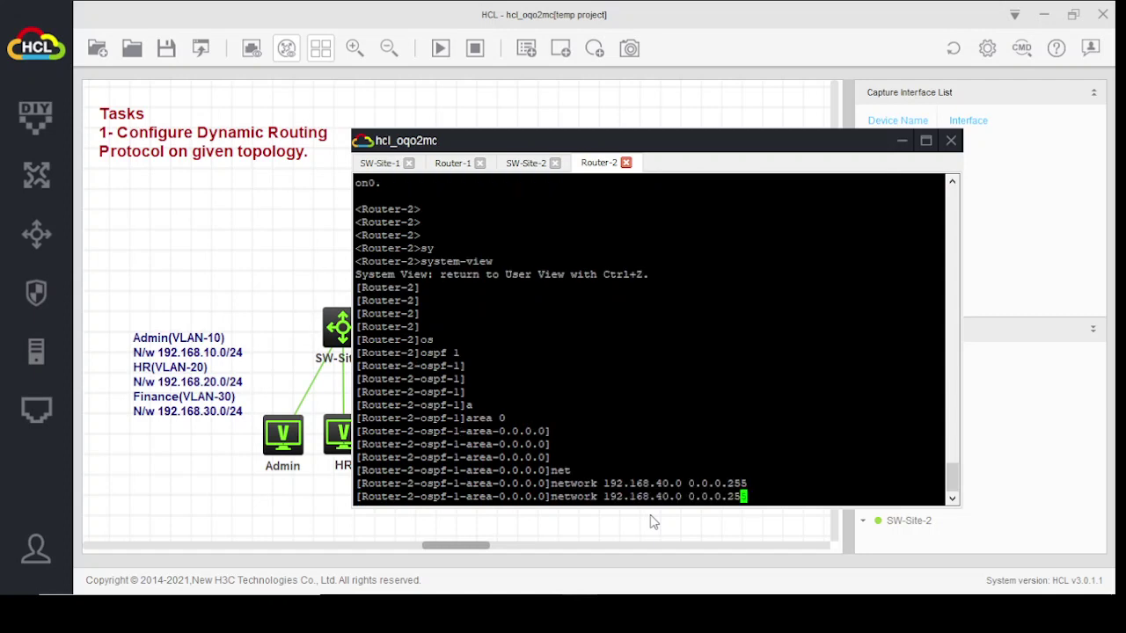
pyautogui.press('Left')
pyautogui.press('Left')
pyautogui.press('BackSpace')
pyautogui.write('5')
pyautogui.press('Return')
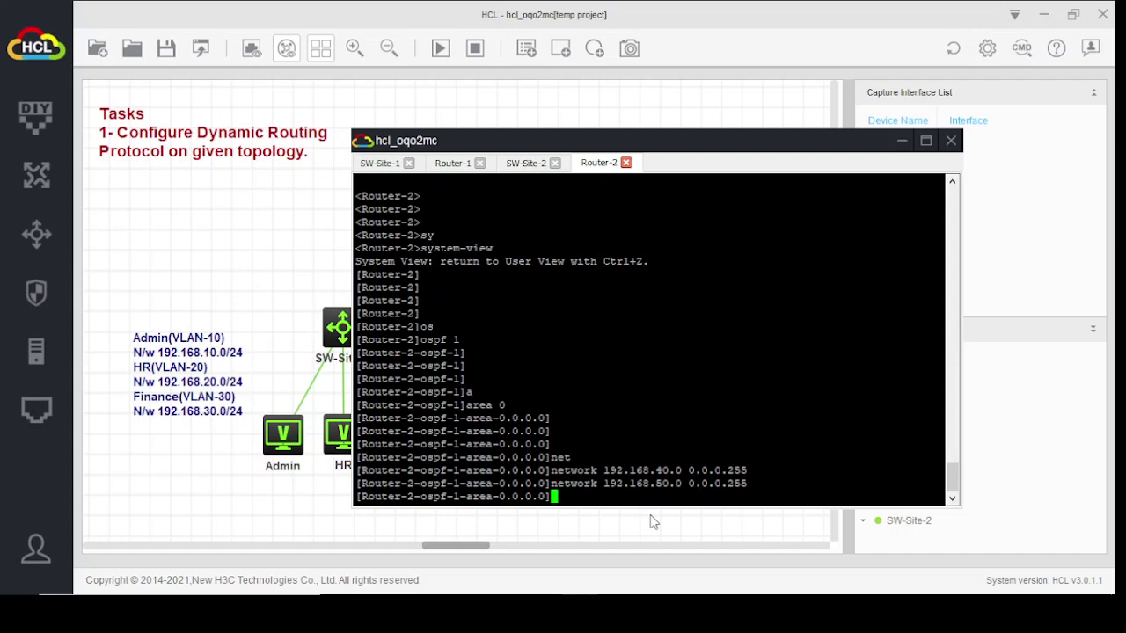
# Add the Electrical network 192.168.60.0 with wildcard mask 0.0.0.255 to OSPF area 0 by reusing the previous command.
pyautogui.press('Up')
pyautogui.press('Left')
pyautogui.press('Left')
pyautogui.press('Left')
pyautogui.press('Left')
pyautogui.press('Left')
pyautogui.press('Left')
pyautogui.press('Left')
pyautogui.press('Left')
pyautogui.press('Left')
pyautogui.press('Left')
pyautogui.press('Left')
pyautogui.press('Left')
pyautogui.press('Left')
pyautogui.press('Left')
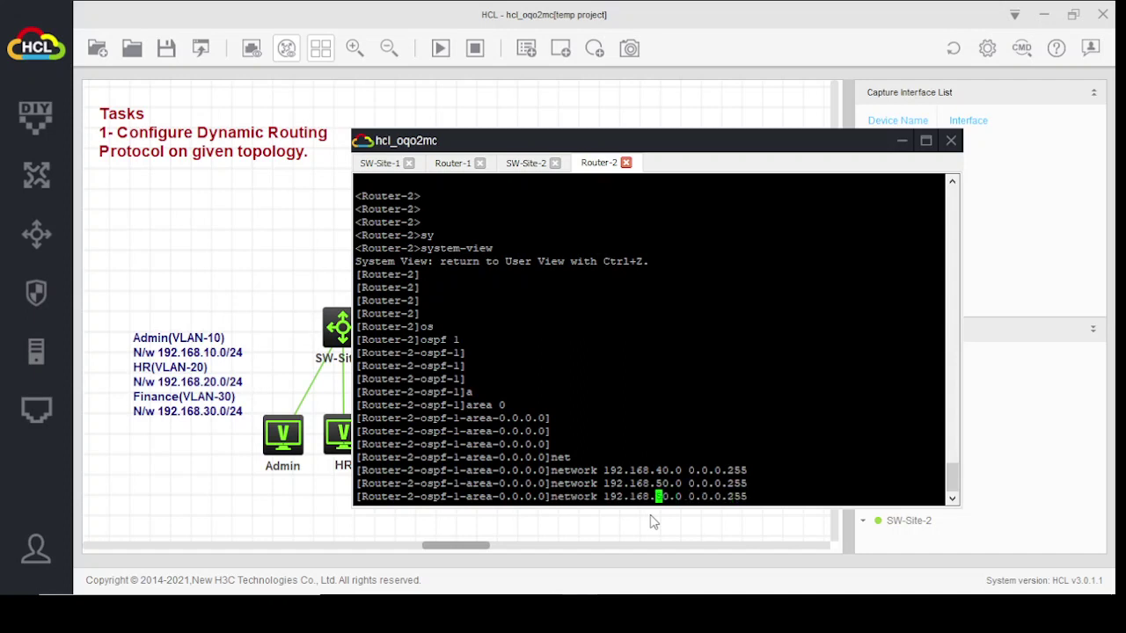
pyautogui.press('Right')
pyautogui.press('BackSpace')
pyautogui.write('6')
pyautogui.press('Return')
pyautogui.press('Return')
pyautogui.press('Return')
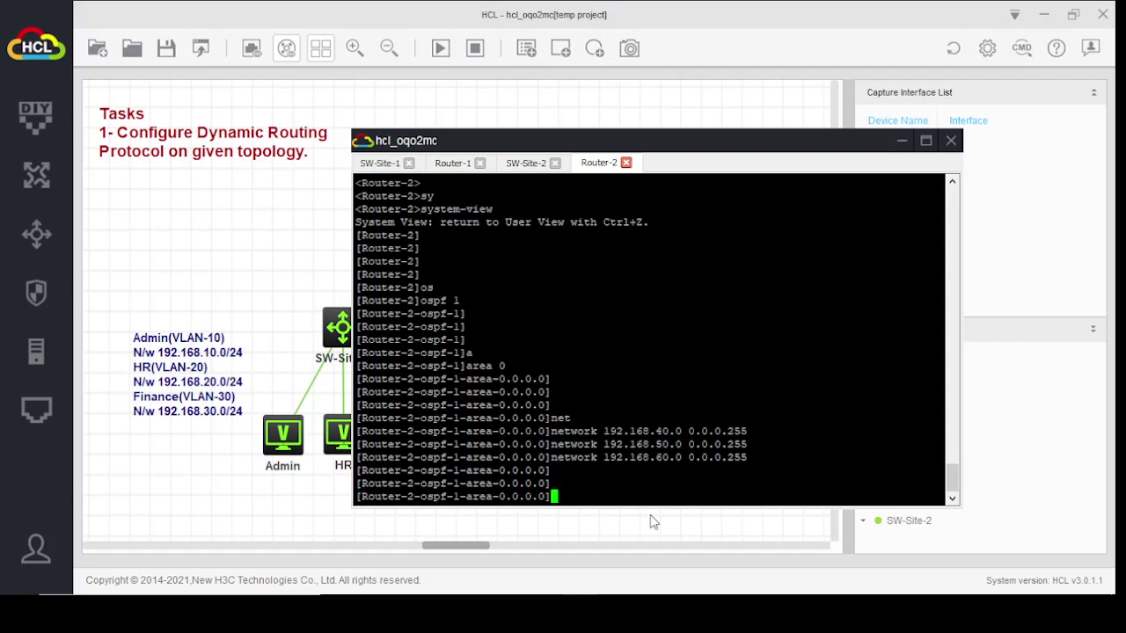
# Add the router link network 10.1.1.0 with wildcard mask 0.0.0.255 to OSPF area 0 on Router-2.
pyautogui.write('net')
pyautogui.press('Tab')
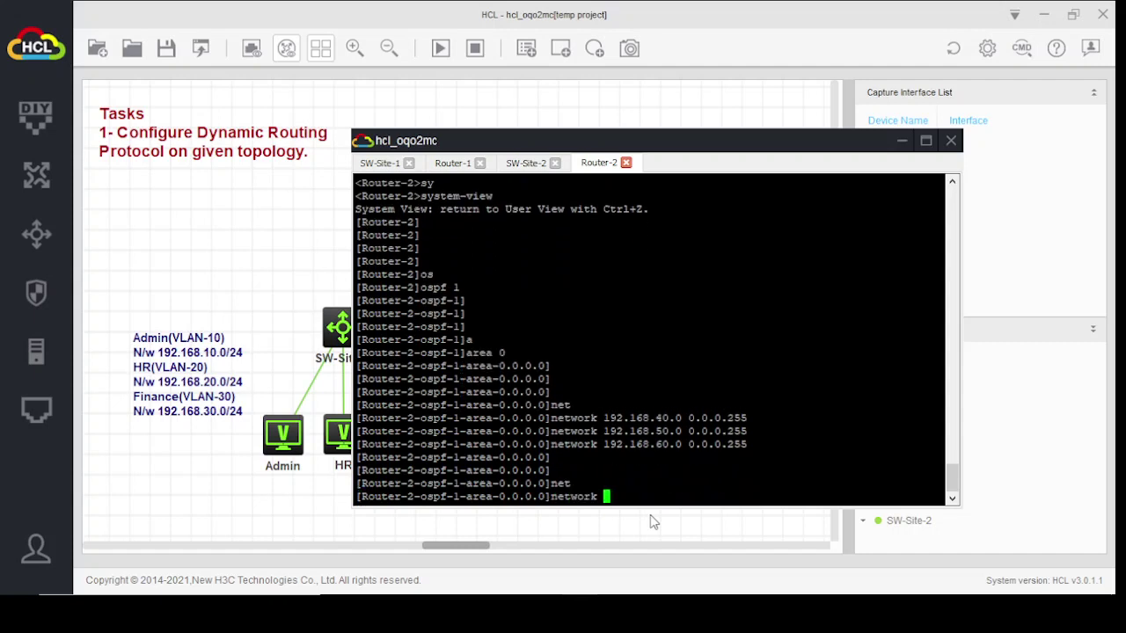
pyautogui.write('10.1.1.0 0.0.0.252')
pyautogui.press('BackSpace')
pyautogui.write('5')
pyautogui.press('Return')
pyautogui.press('Return')
pyautogui.press('Return')
pyautogui.press('Return')
pyautogui.press('Return')
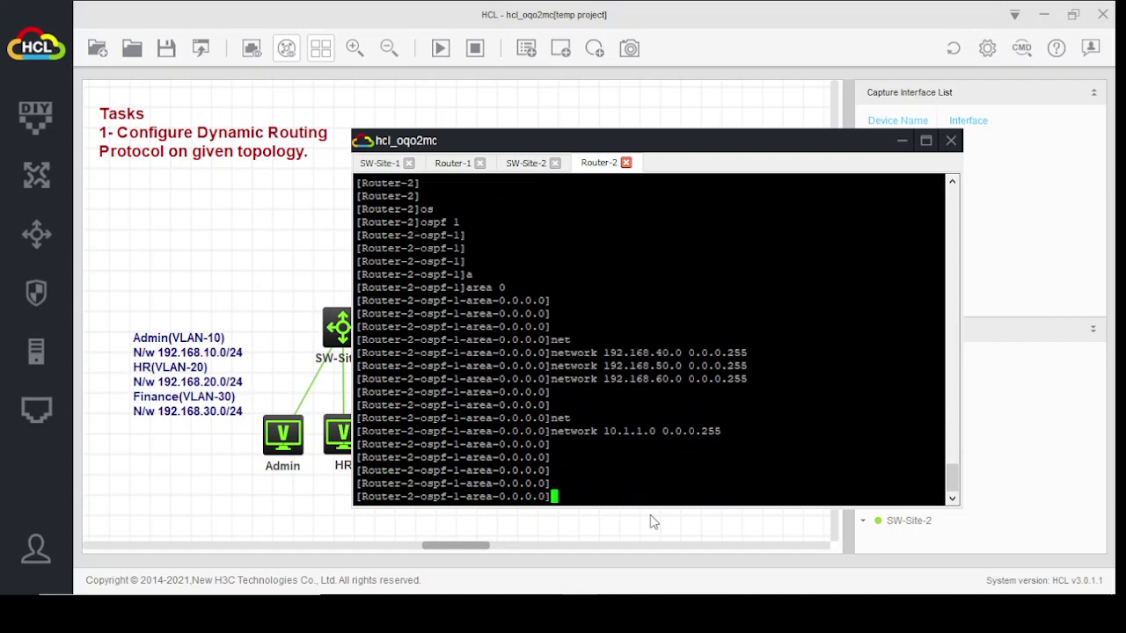
# Leave the area 0 view on Router-2 and highlight the OSPF neighbor state log message.
pyautogui.write('quit')
pyautogui.press('Return')
pyautogui.press('Return')
pyautogui.press('Return')
pyautogui.press('Return')
pyautogui.press('Return')
pyautogui.press('Return')
pyautogui.press('Return')
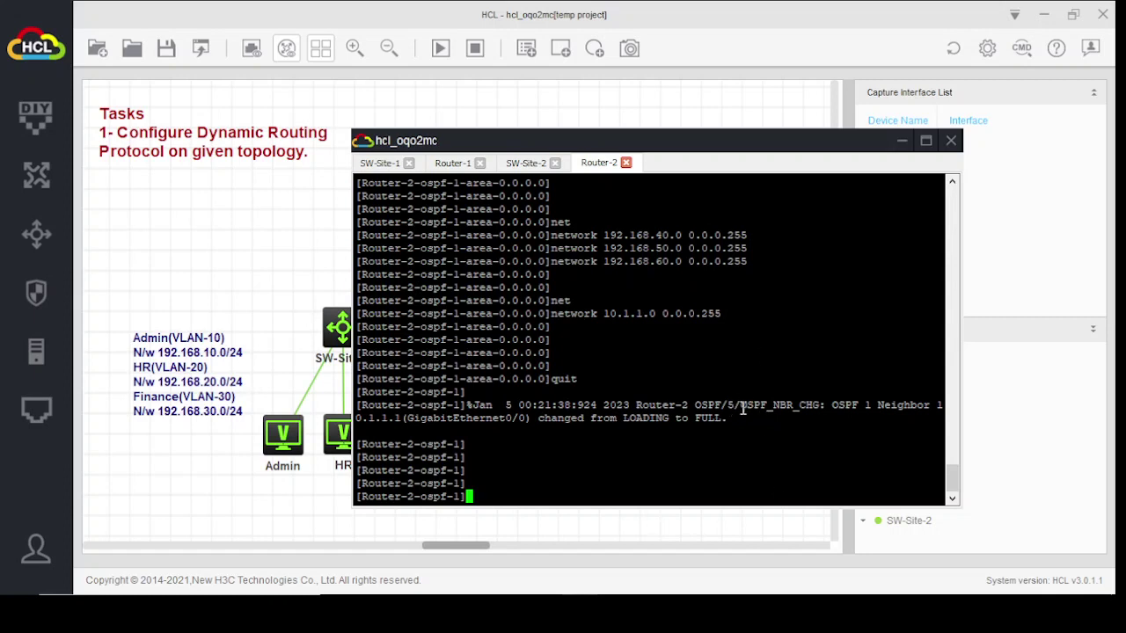
pyautogui.moveTo(742, 408); pyautogui.dragTo(833, 419)
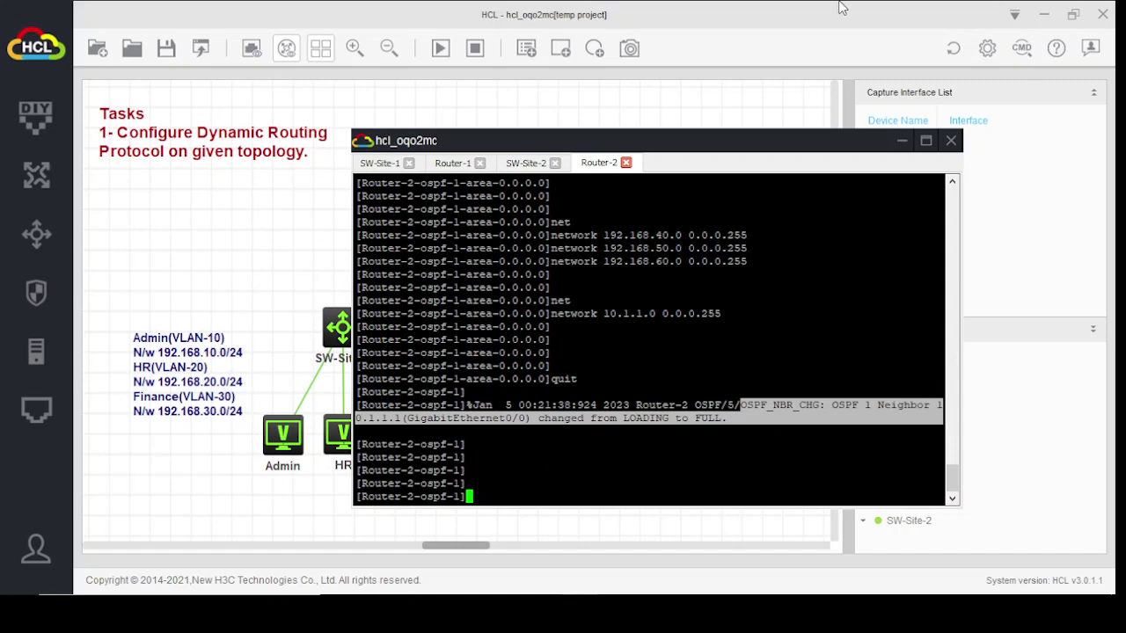
# Save Router-2's current configuration to the device, overwriting the existing flash:/startup.cfg.
pyautogui.moveTo(624, 142); pyautogui.dragTo(678, 85)
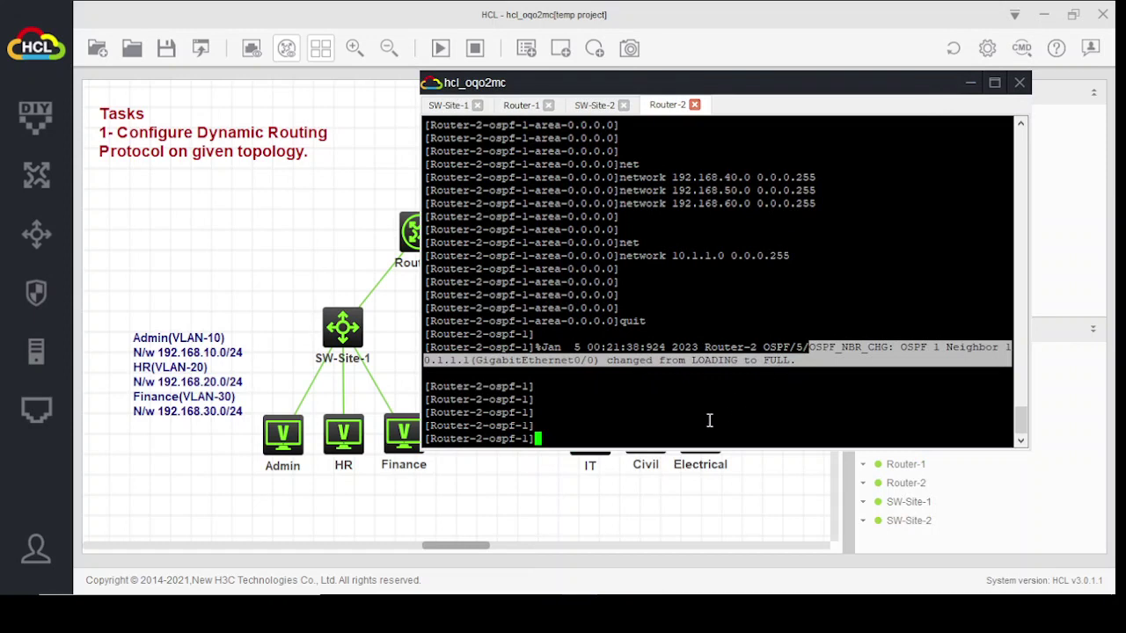
pyautogui.write('sav')
pyautogui.press('Tab')
pyautogui.press('Return')
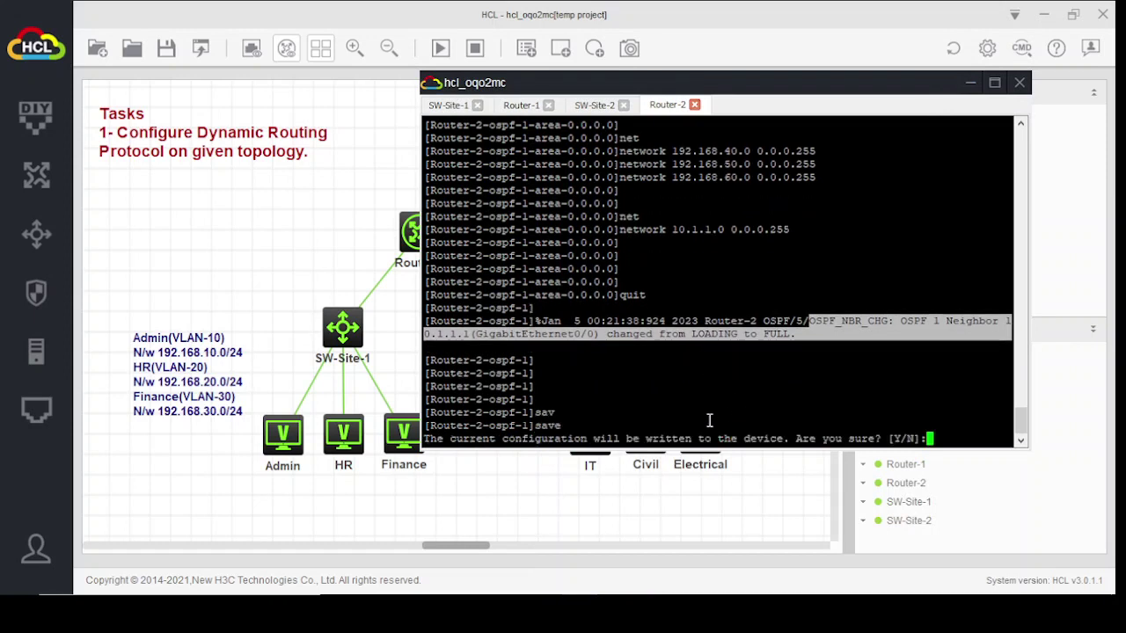
pyautogui.write('y')
pyautogui.press('Return')
pyautogui.press('Return')
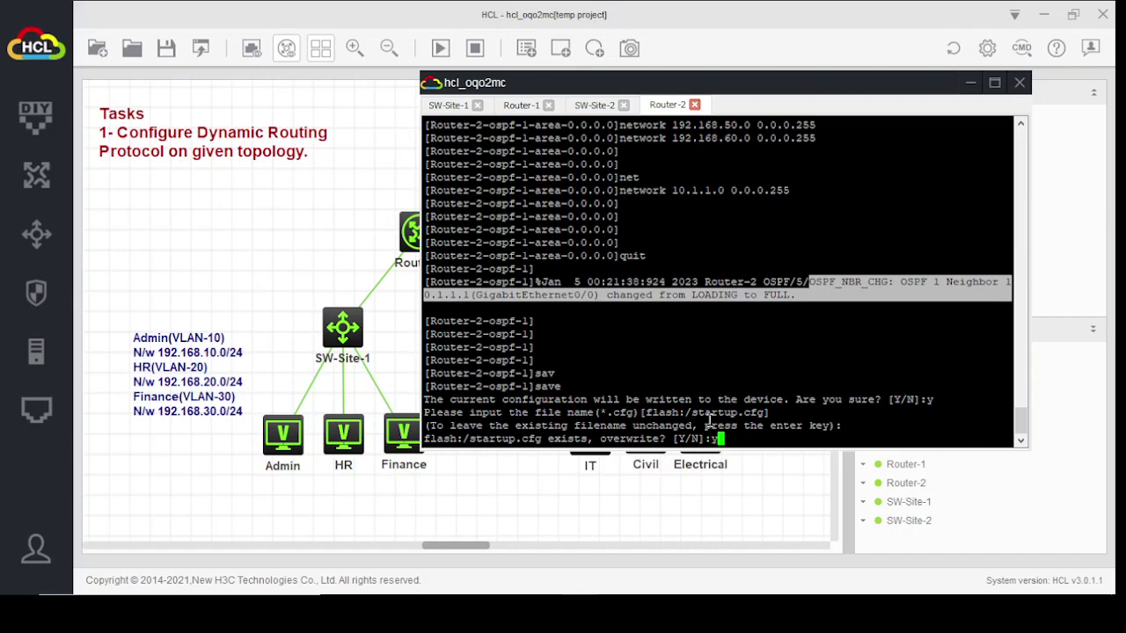
pyautogui.write('y')
pyautogui.press('Return')
pyautogui.press('Return')
pyautogui.press('Return')
pyautogui.press('Return')
pyautogui.press('Return')
pyautogui.press('Return')
pyautogui.press('Return')
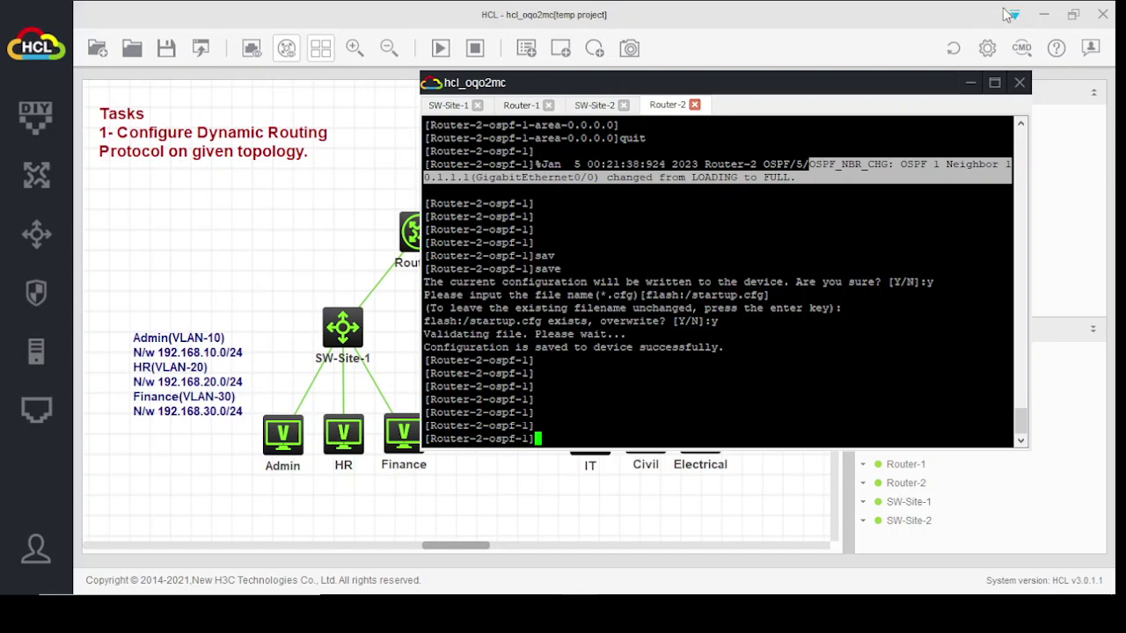
# Open the Admin PC's console from the topology, reposition the console window, and start the command session.
pyautogui.click(971, 83)
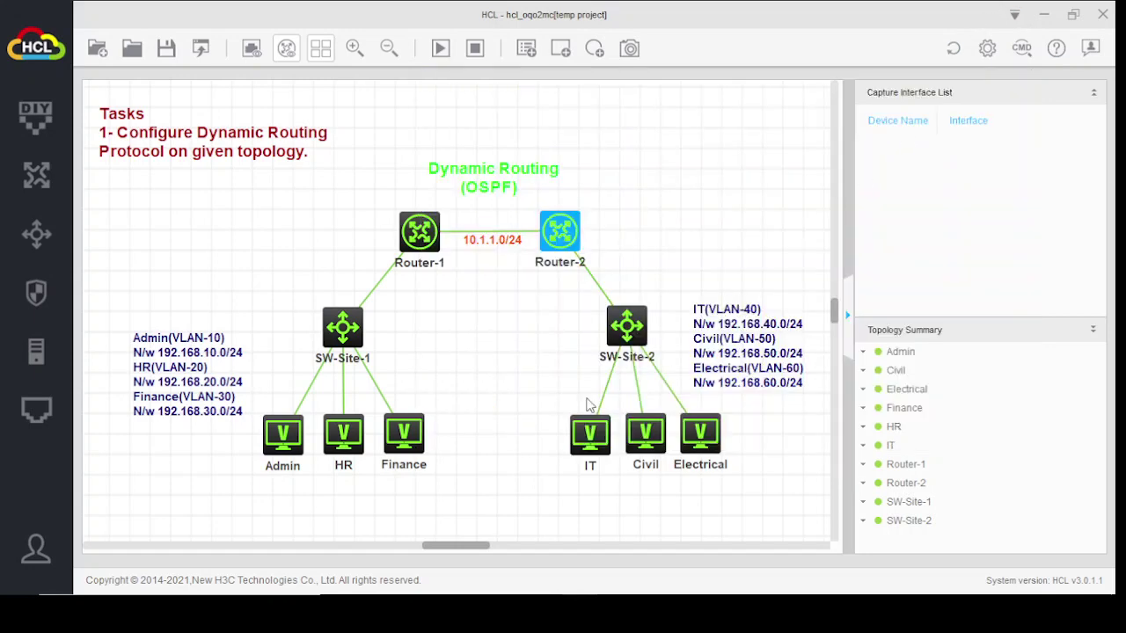
pyautogui.doubleClick(281, 446)
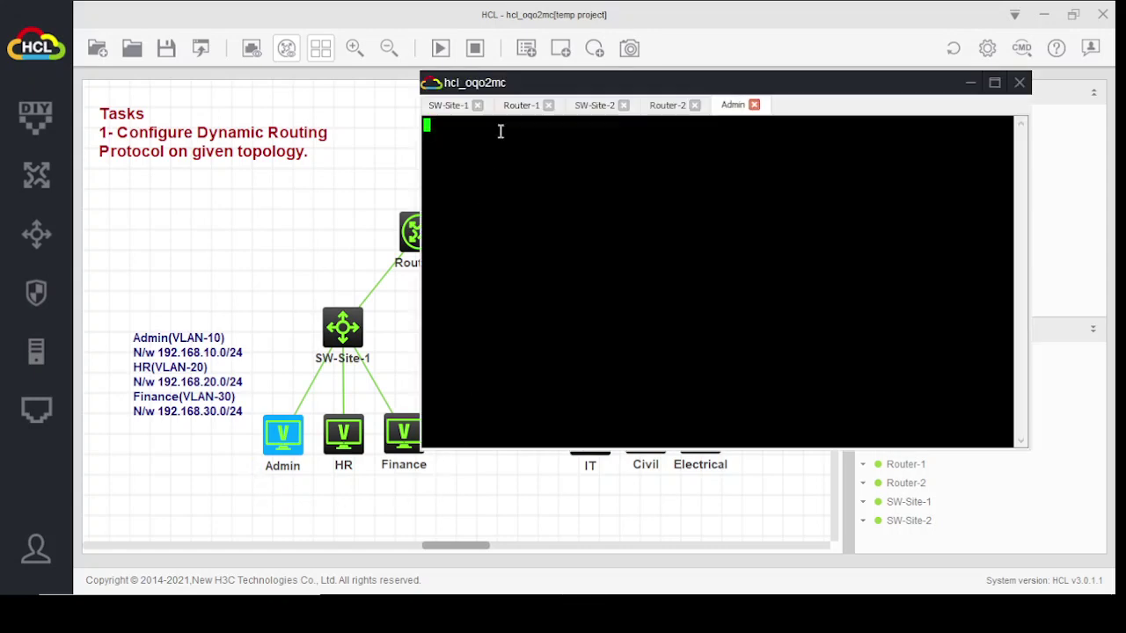
pyautogui.moveTo(539, 82); pyautogui.dragTo(202, 44)
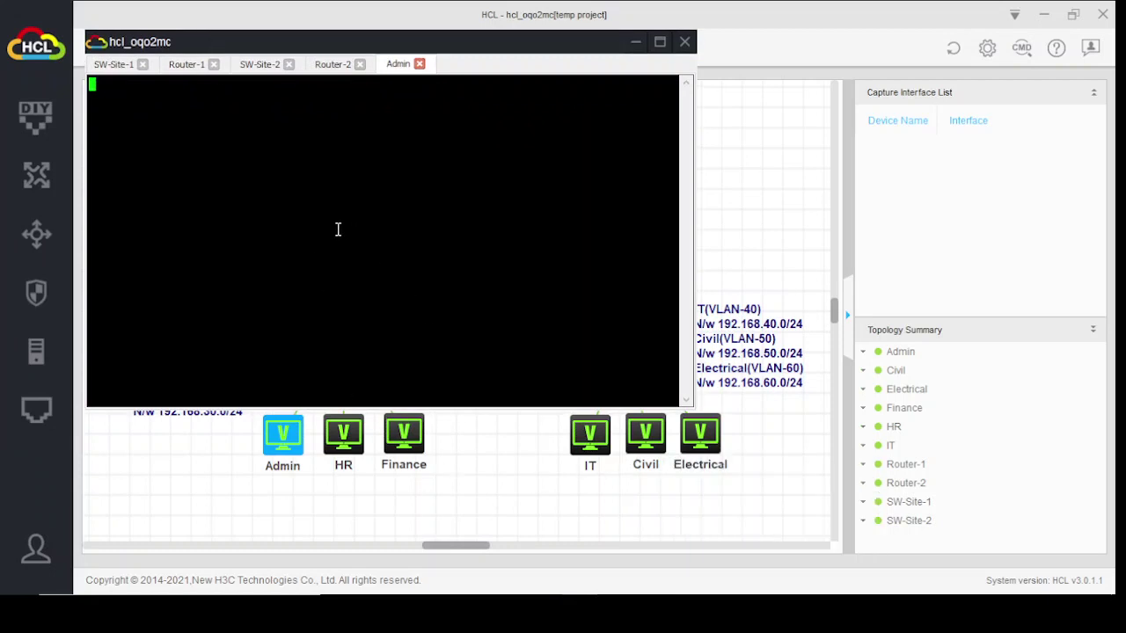
pyautogui.press('Return')
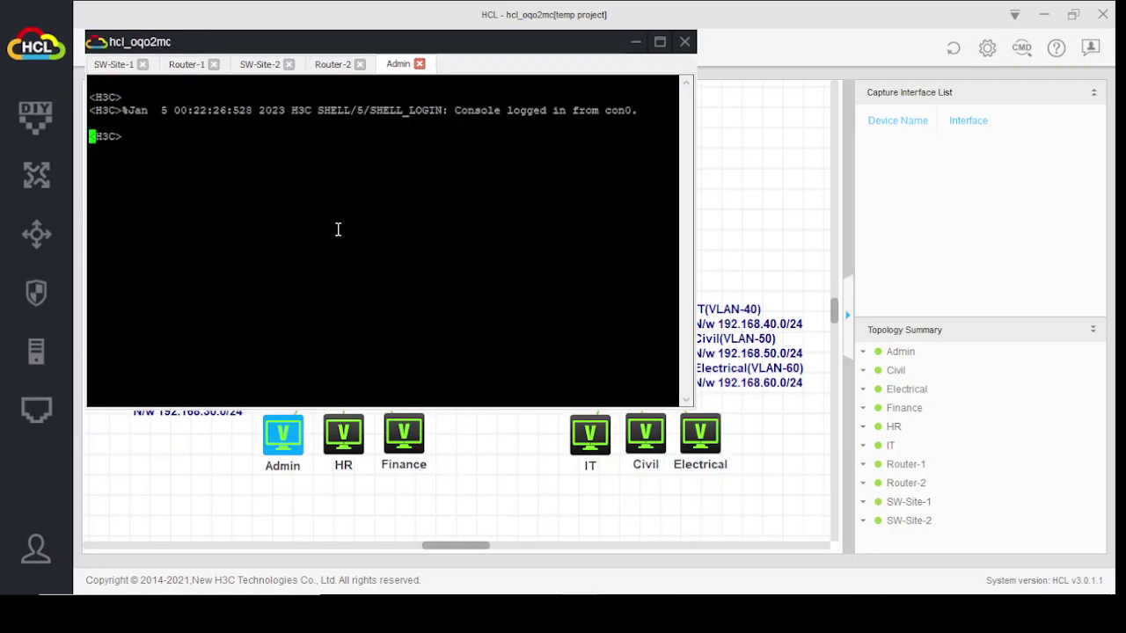
pyautogui.press('Return')
# Ping the IT host 192.168.40.101 from the Admin PC to test reachability between the sites.
pyautogui.write('ping')
pyautogui.press('Tab')
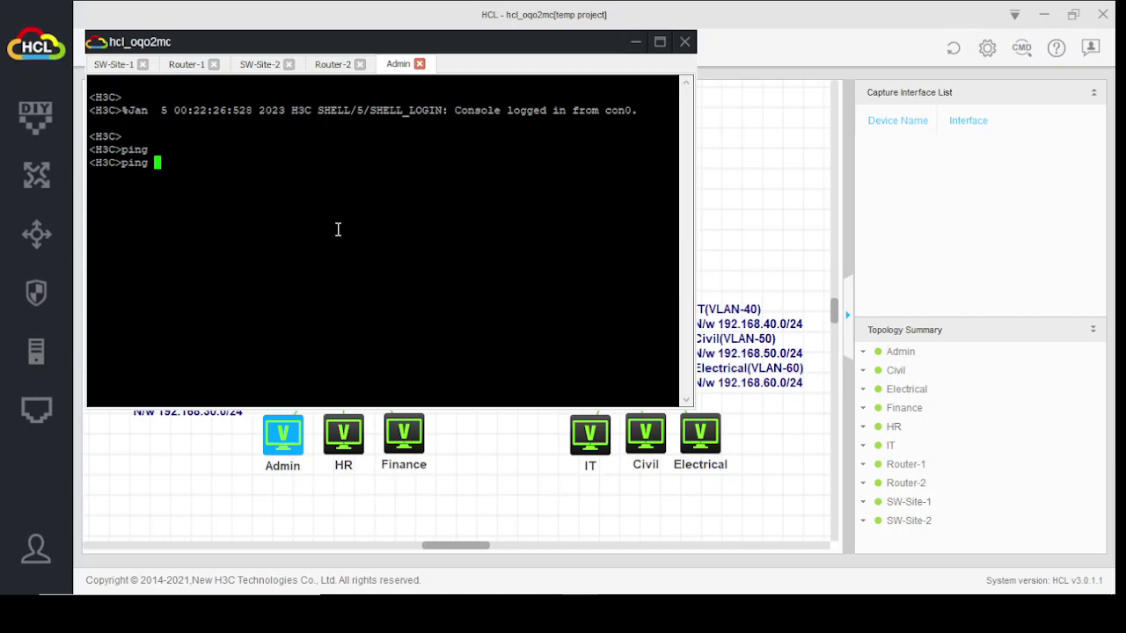
pyautogui.write('192.168.40.101')
pyautogui.press('Return')
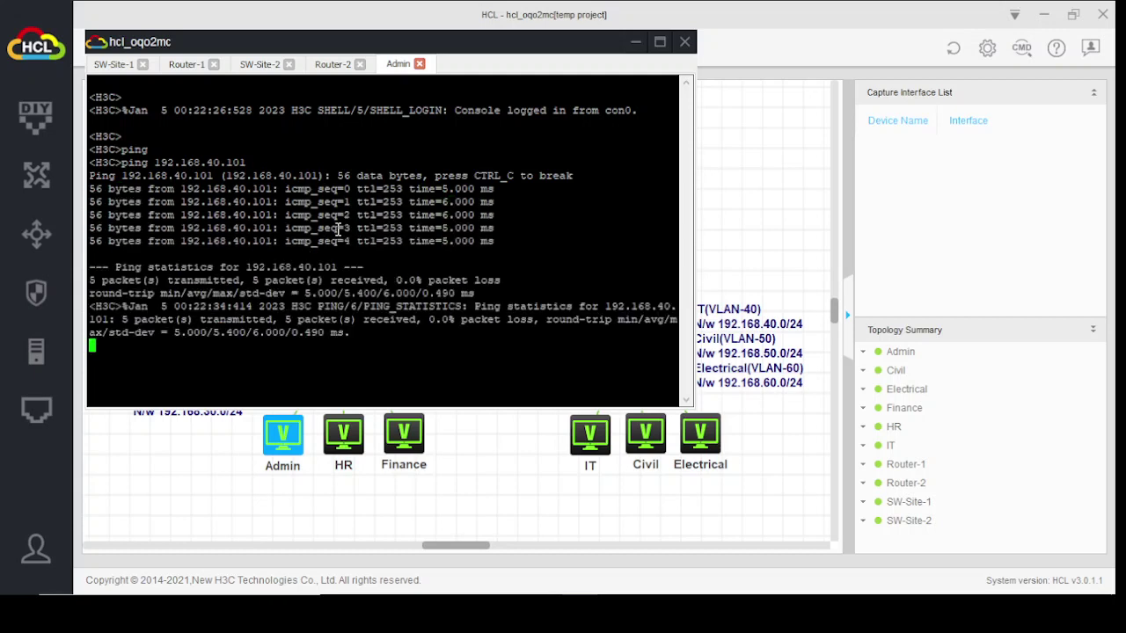
# Ping the Civil host 192.168.50.101 from the Admin PC to test reachability of VLAN 50.
pyautogui.press('Up')
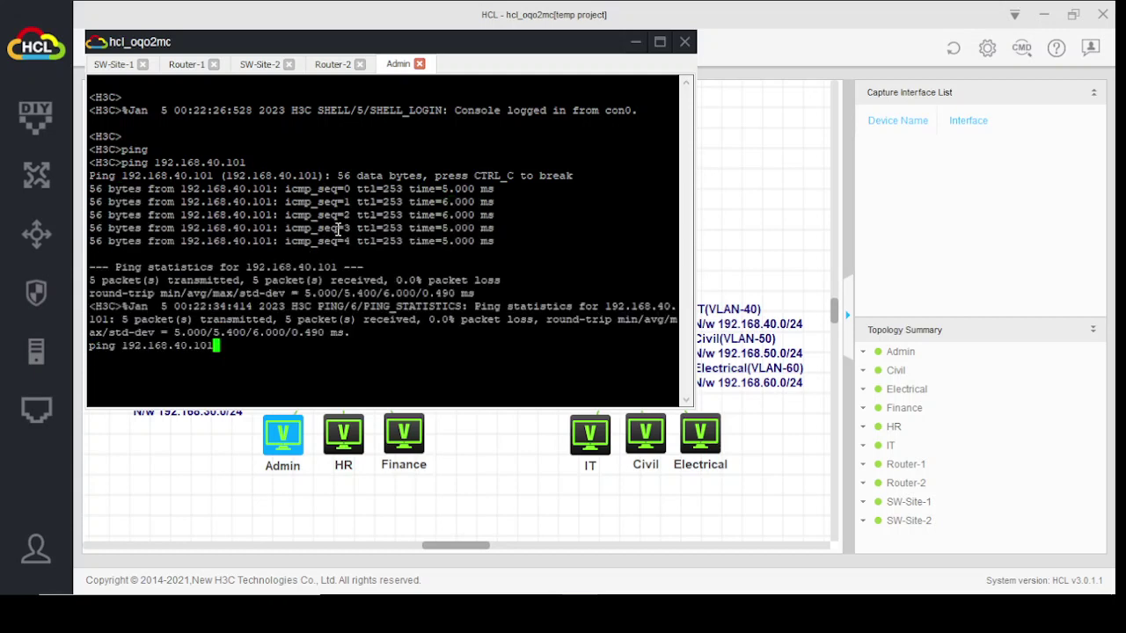
pyautogui.press('Left')
pyautogui.press('Left')
pyautogui.press('Left')
pyautogui.press('Left')
pyautogui.press('Left')
pyautogui.press('BackSpace')
pyautogui.write('5')
pyautogui.press('Return')
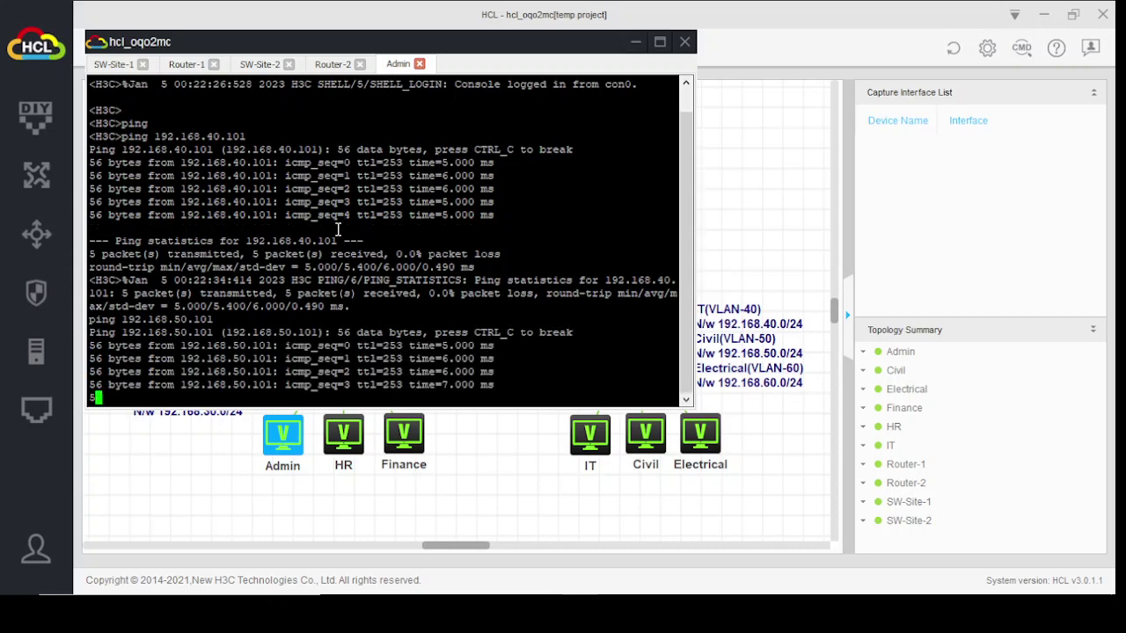
pyautogui.press('Return')
pyautogui.press('Return')
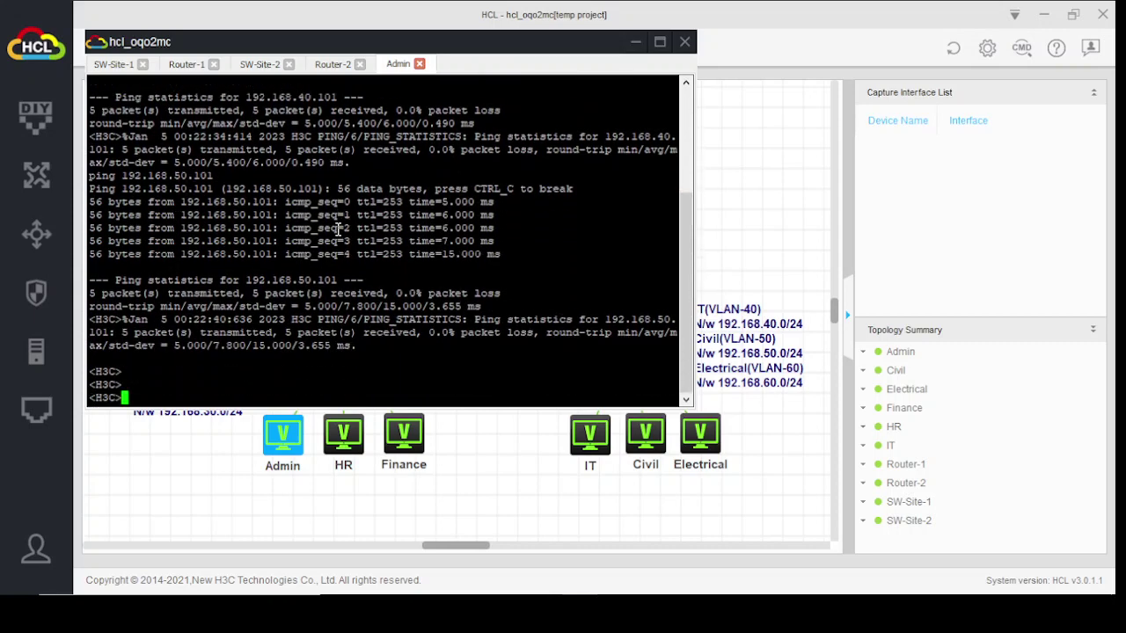
# Ping the Electrical host 192.168.60.101 from the Admin PC to test reachability of VLAN 60.
pyautogui.press('Up')
pyautogui.press('Left')
pyautogui.press('Left')
pyautogui.press('Left')
pyautogui.press('Left')
pyautogui.press('Left')
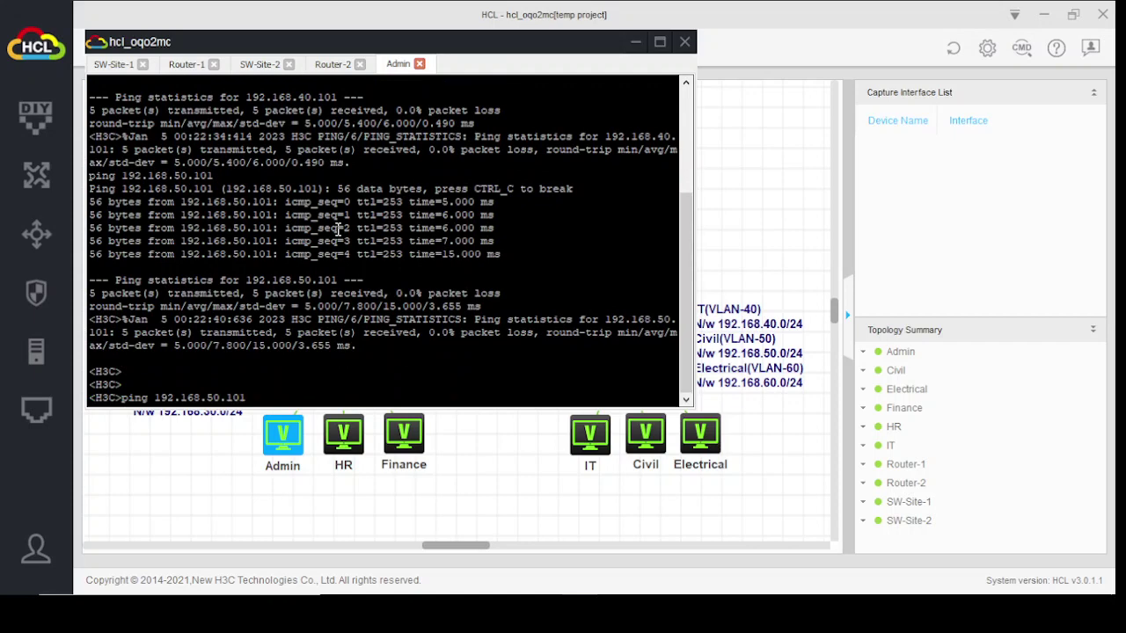
pyautogui.press('BackSpace')
pyautogui.write('6')
pyautogui.press('Return')
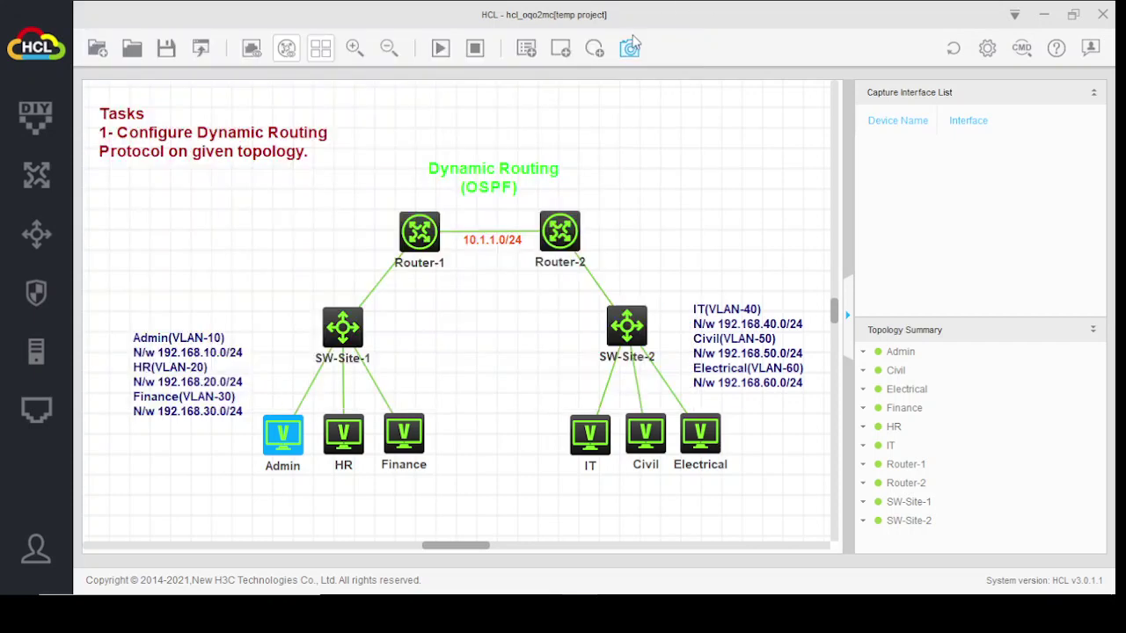
# Minimize the Admin console window and review the topology path from the Admin PC through Router-1 to Router-2.
pyautogui.click(637, 42)
pyautogui.moveTo(302, 452)
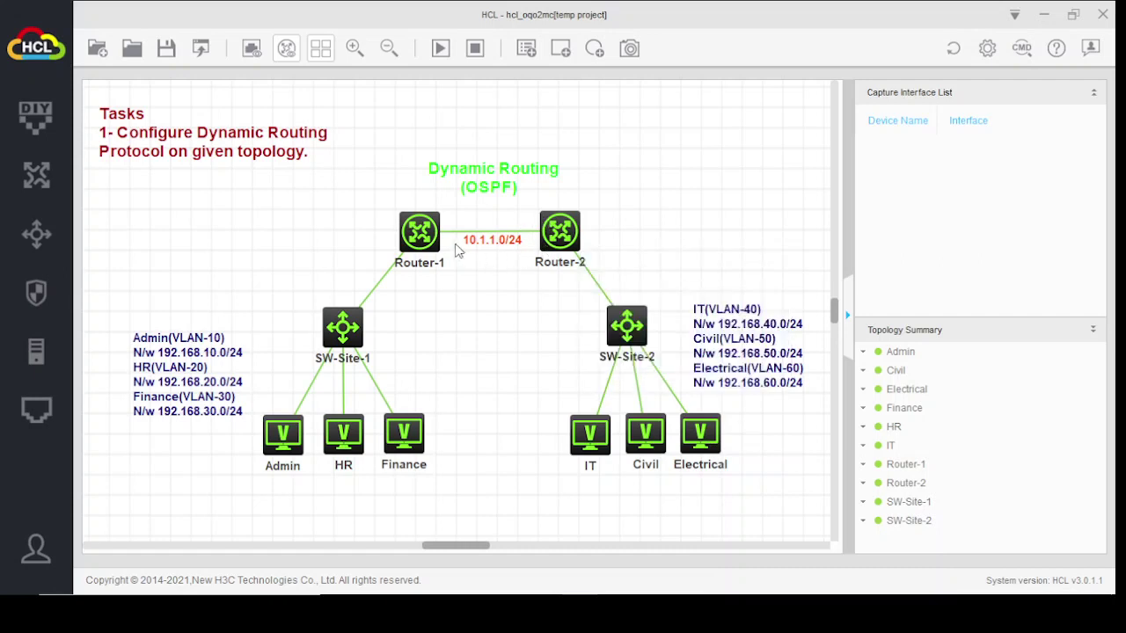
pyautogui.moveTo(419, 230)
pyautogui.moveTo(565, 252)
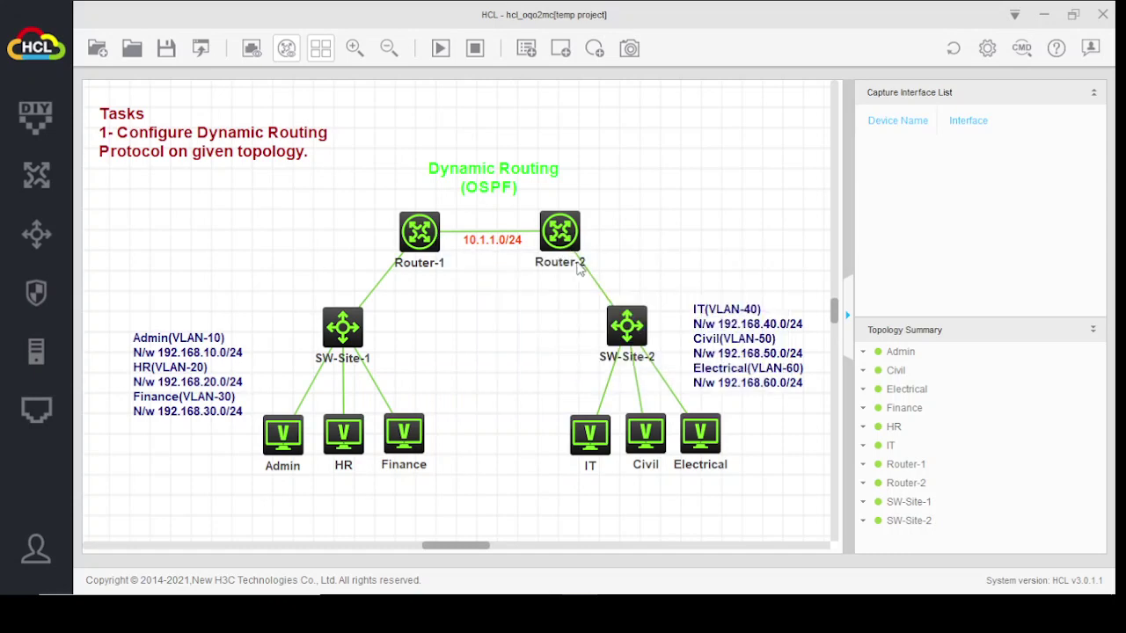